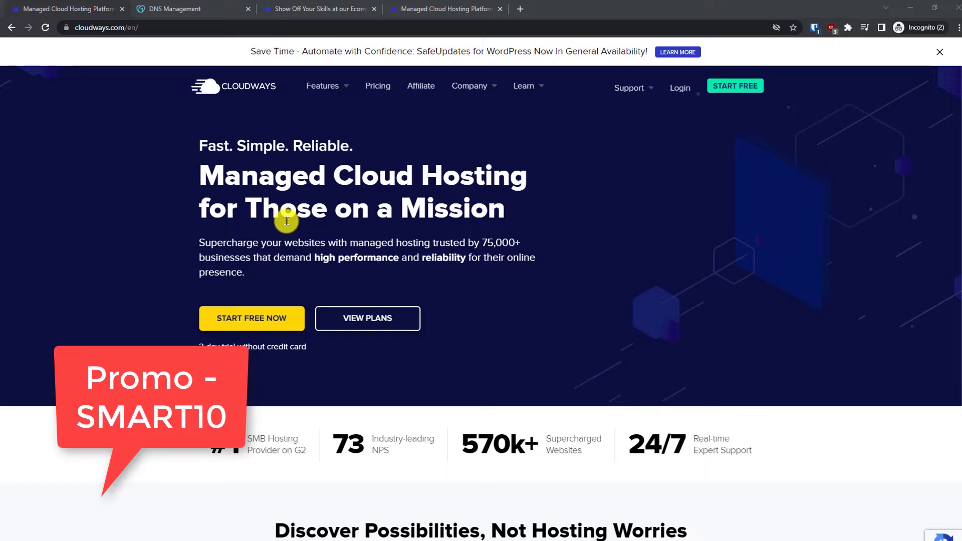
# Start the free trial from cloudways.com to reach the signup form.
pyautogui.click(266, 318)
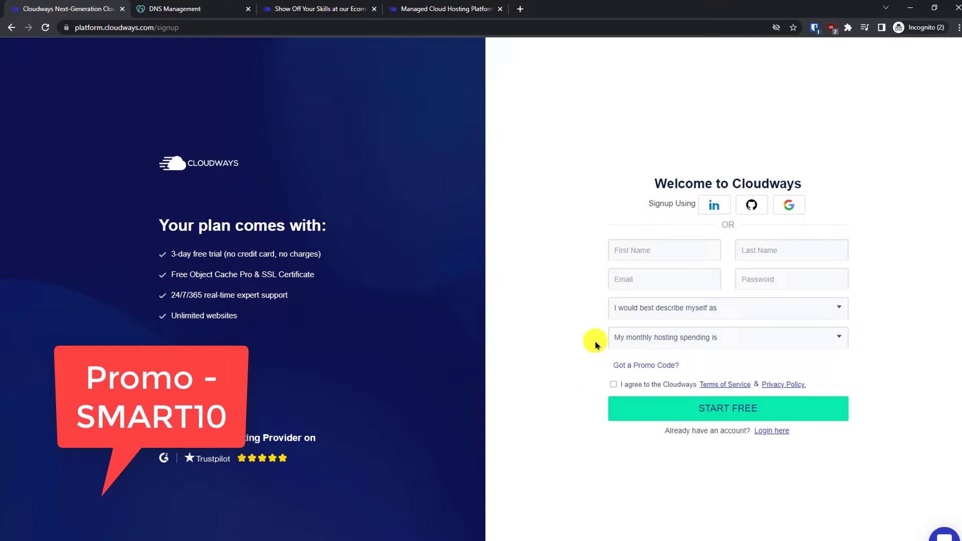
# Apply promo code SMART10 on the signup form, then switch to the login page.
pyautogui.click(654, 365)
pyautogui.click(696, 366)
pyautogui.write('S')
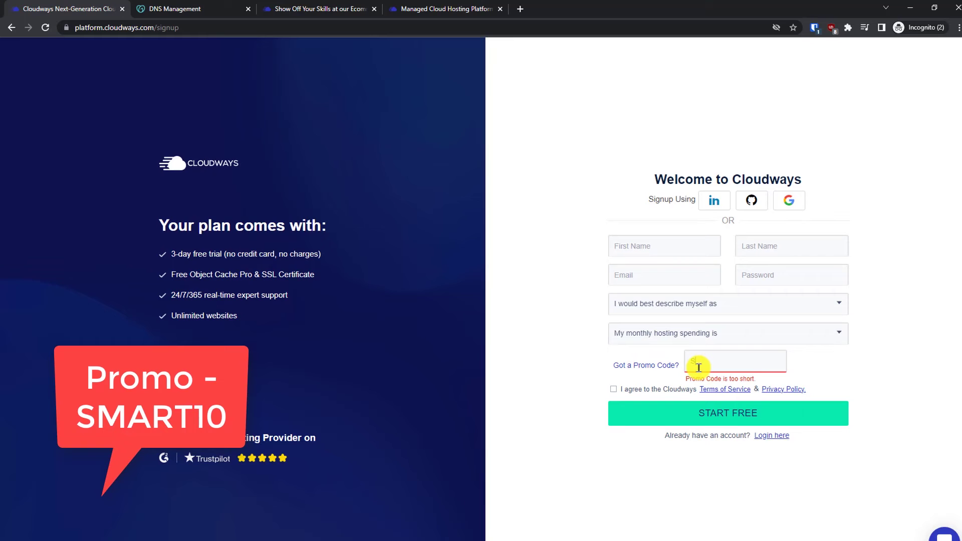
pyautogui.write('MART10')
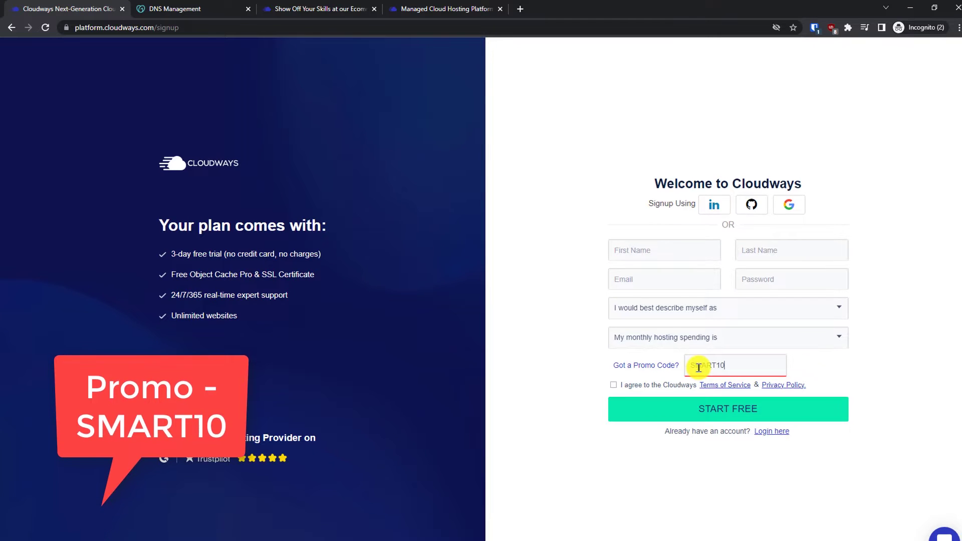
pyautogui.click(905, 352)
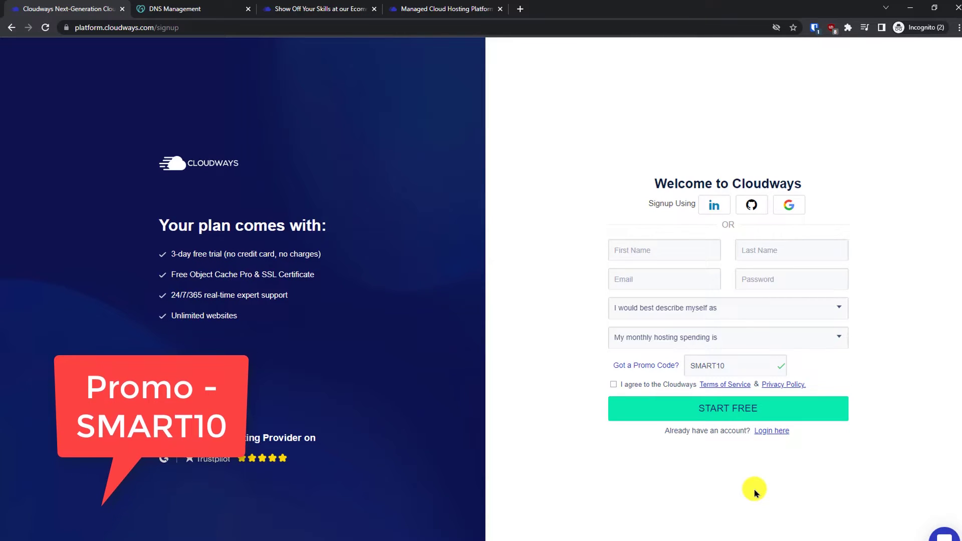
pyautogui.click(774, 432)
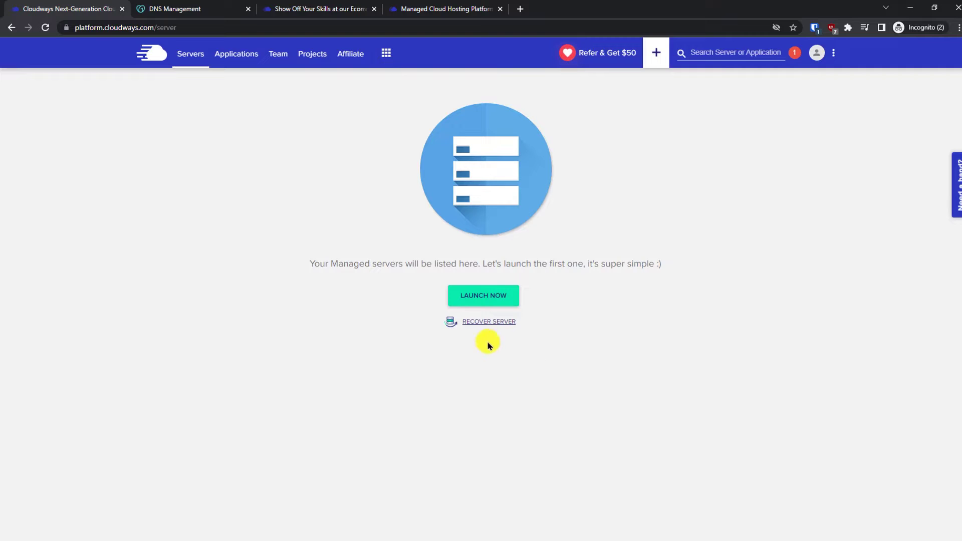
# Launch a new managed app with WordPress Version 6.0 as the application.
pyautogui.click(476, 295)
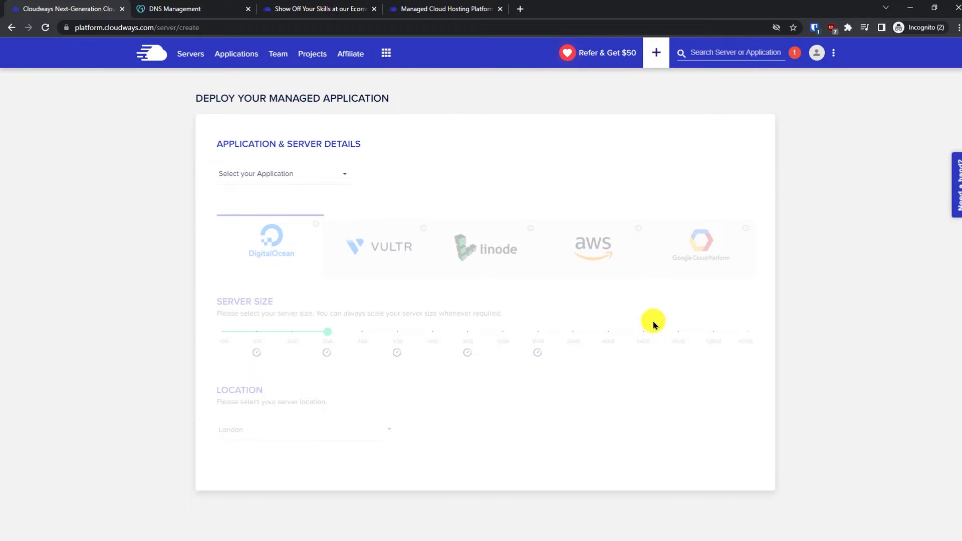
pyautogui.click(274, 176)
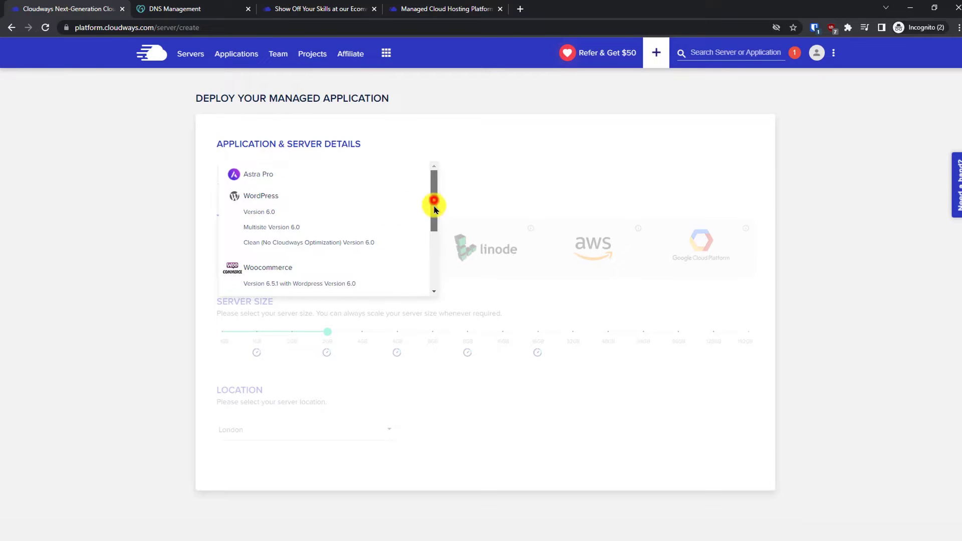
pyautogui.moveTo(434, 203); pyautogui.dragTo(436, 272)
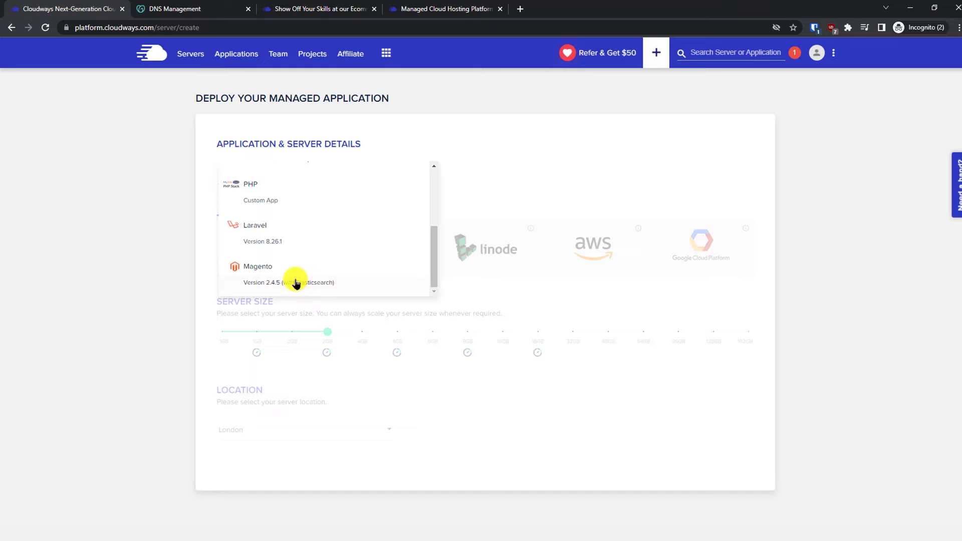
pyautogui.click(432, 258)
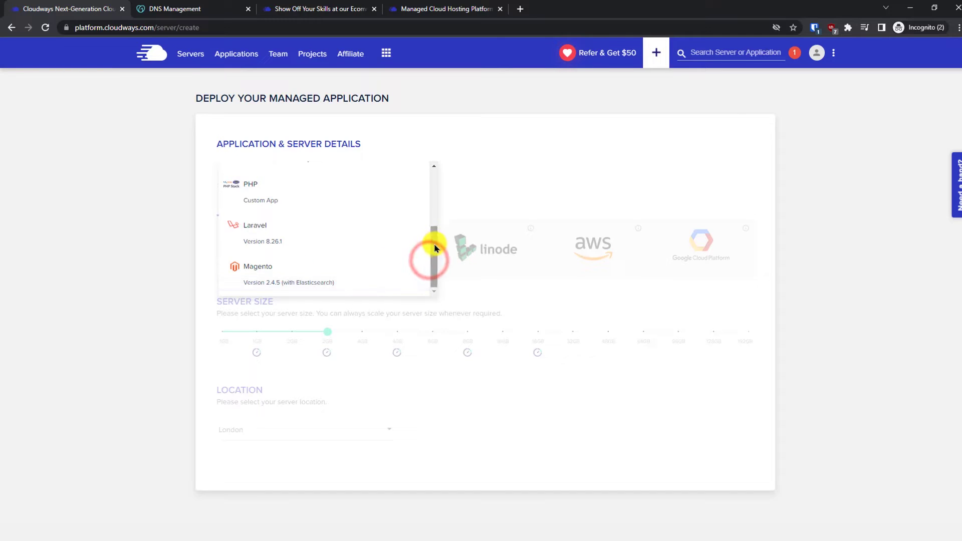
pyautogui.moveTo(435, 248); pyautogui.dragTo(431, 178)
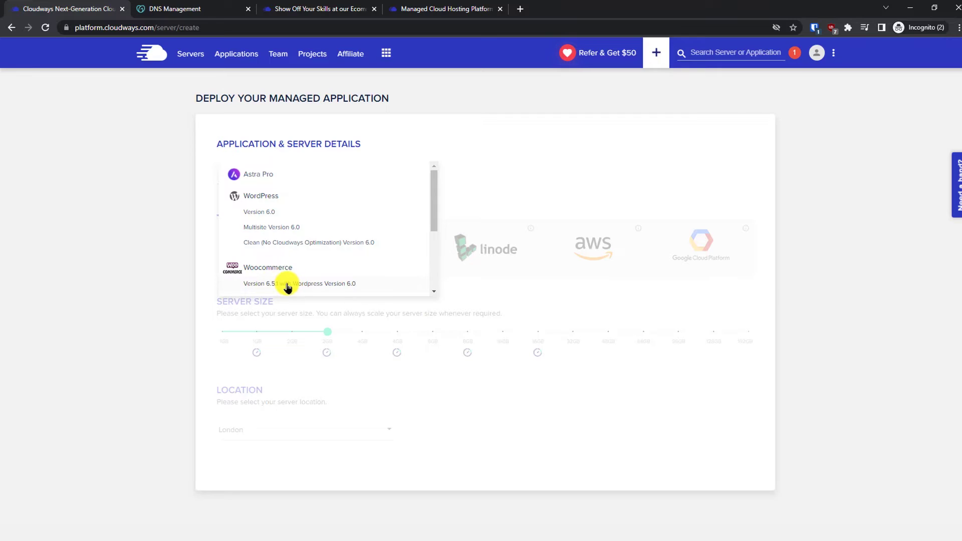
pyautogui.click(250, 212)
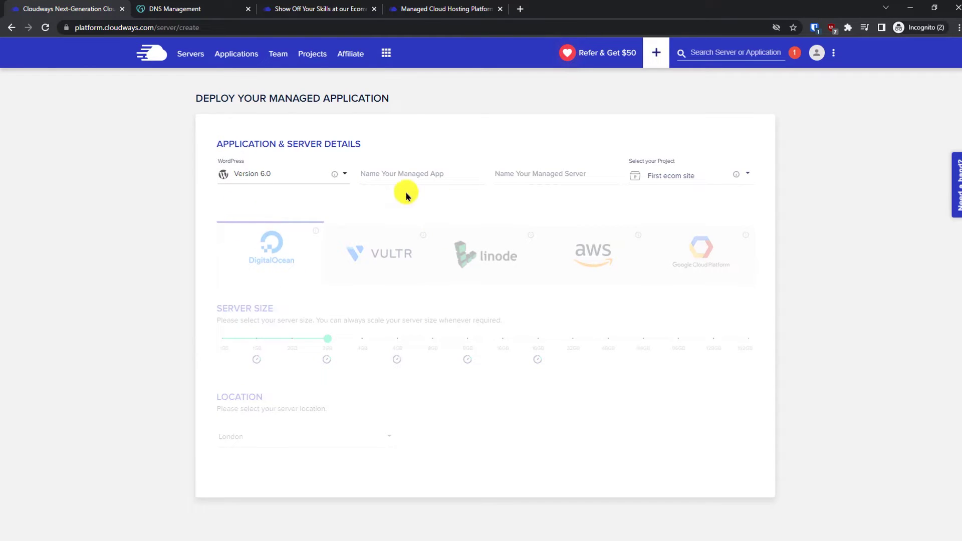
# Name the managed app 'Wordpress first site' and the server 'First server'.
pyautogui.click(402, 174)
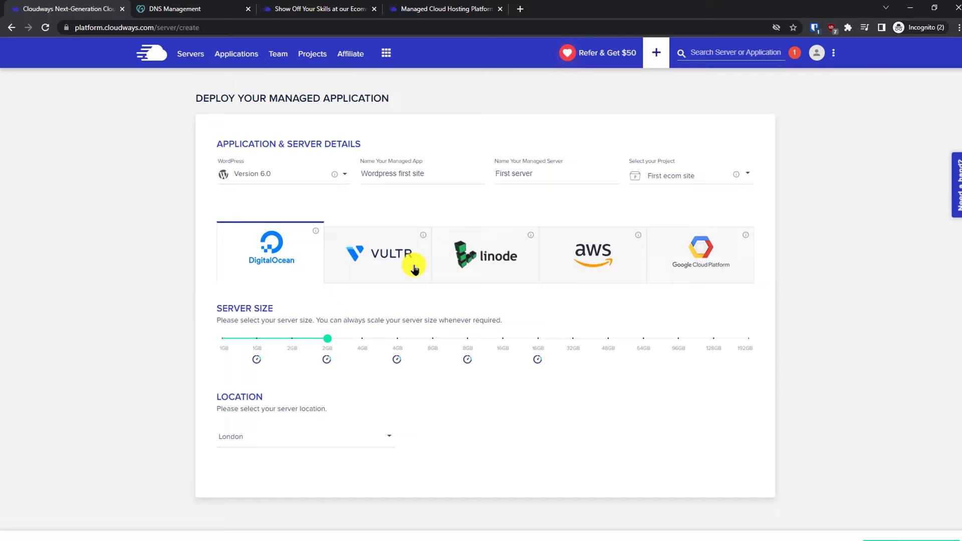
pyautogui.click(382, 259)
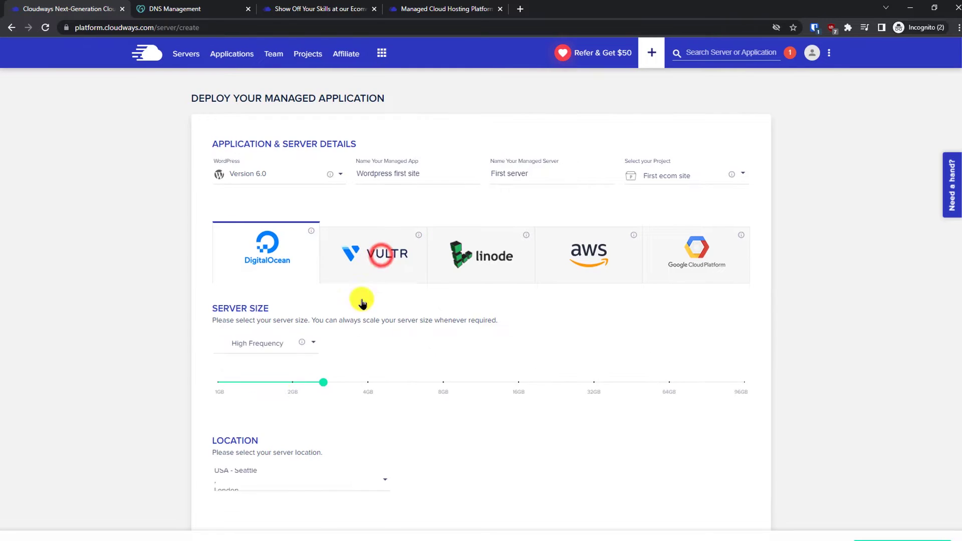
pyautogui.click(258, 347)
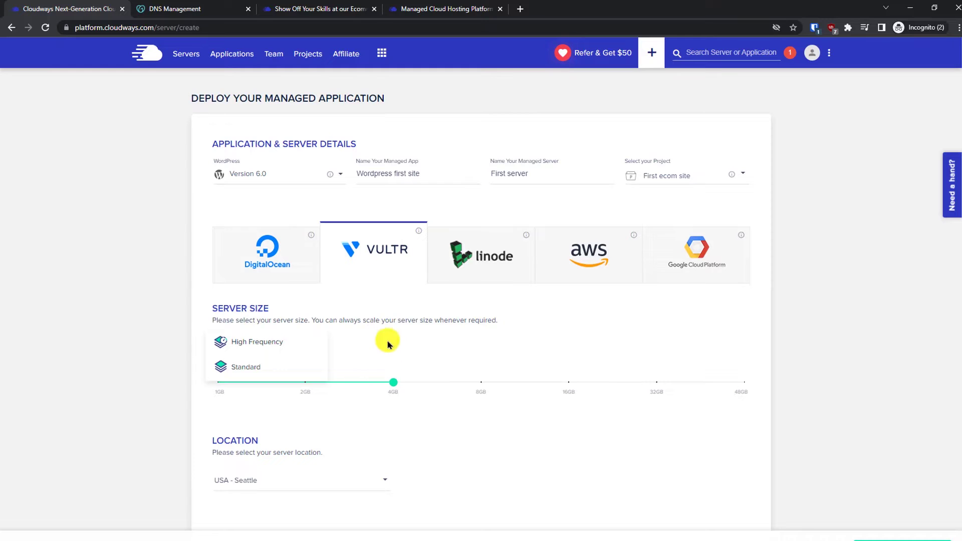
pyautogui.click(388, 332)
pyautogui.click(264, 247)
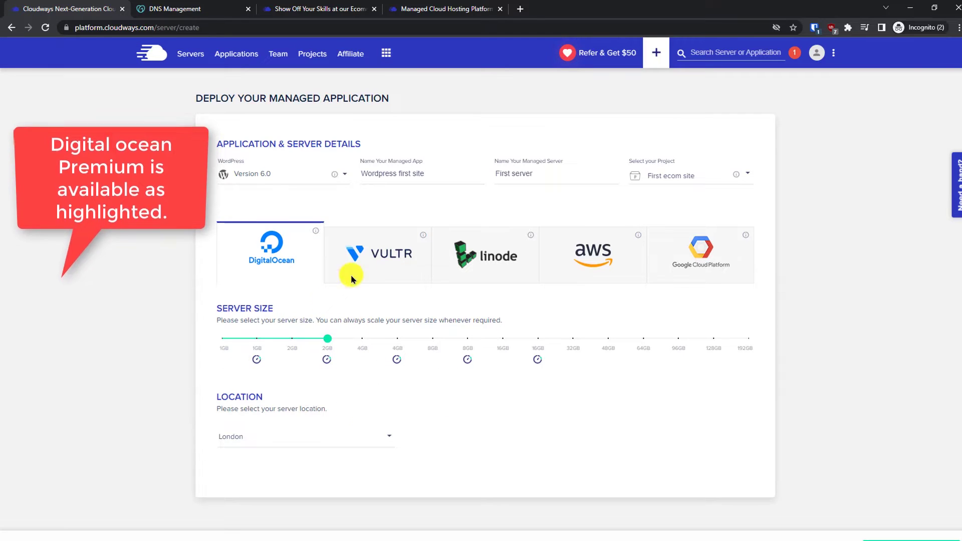
pyautogui.click(376, 260)
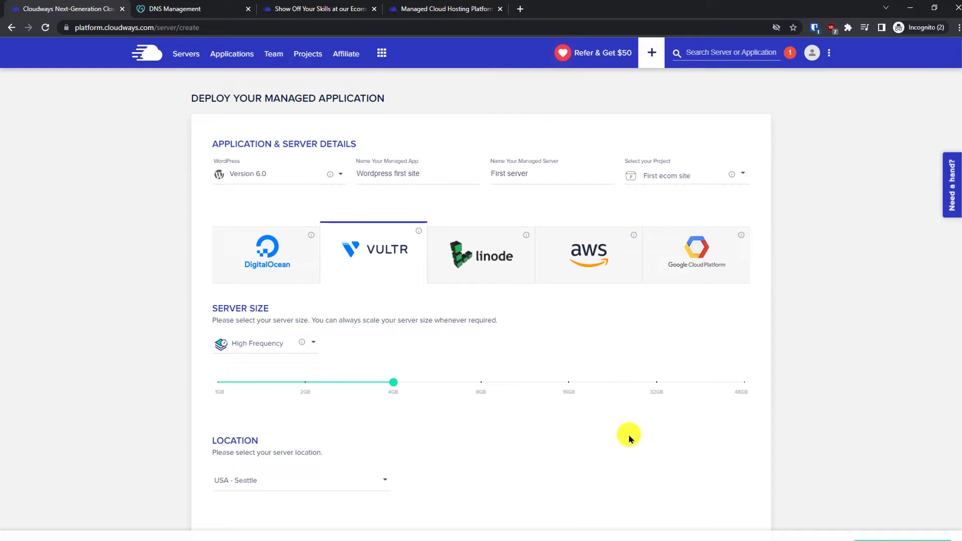
pyautogui.moveTo(301, 383)
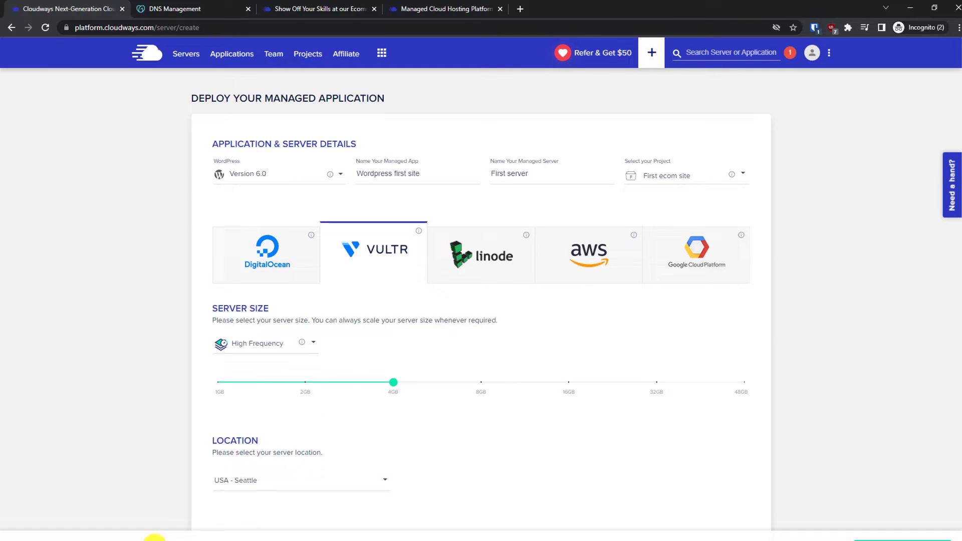
pyautogui.click(297, 383)
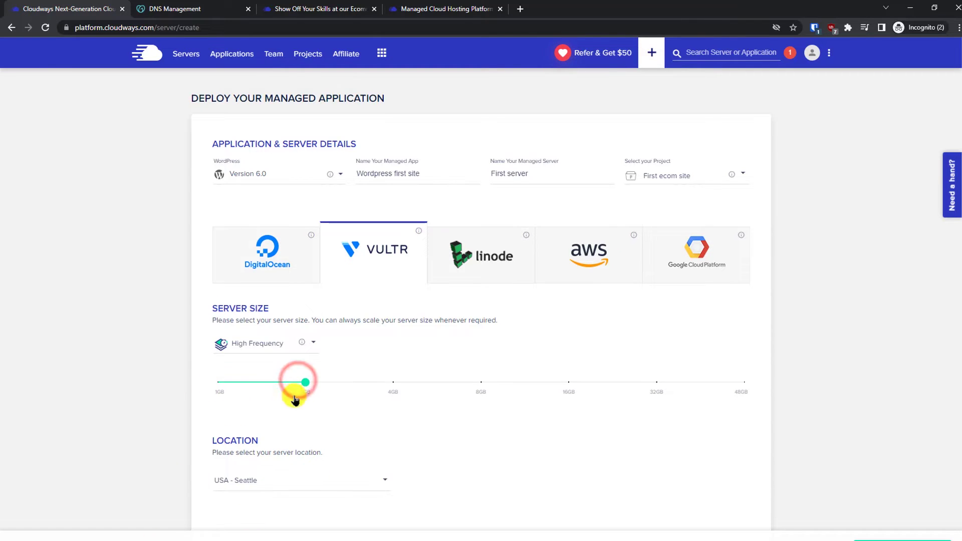
pyautogui.click(222, 383)
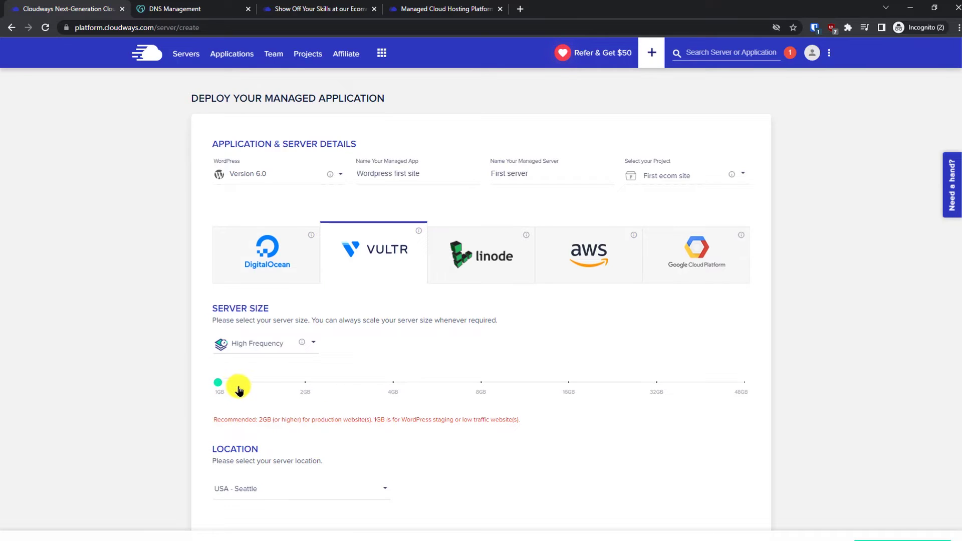
pyautogui.click(305, 384)
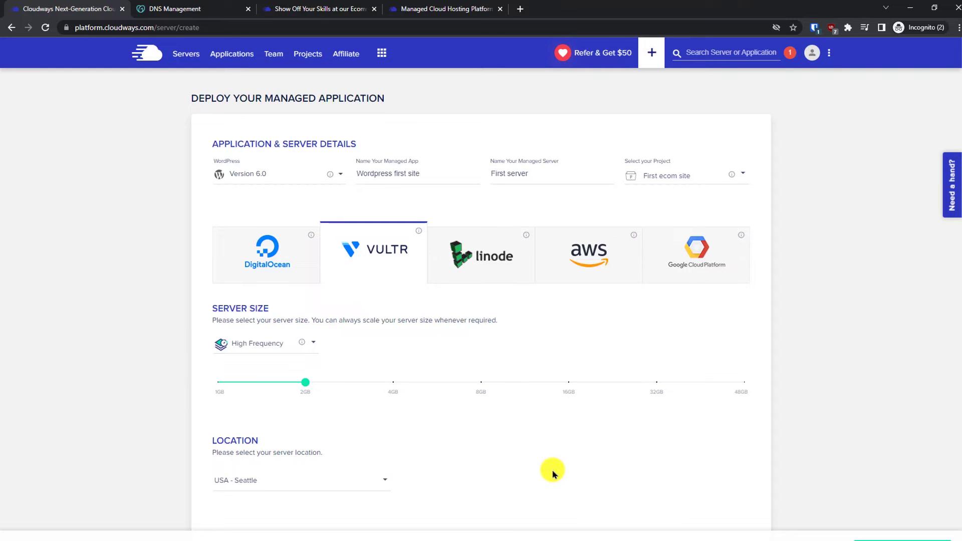
pyautogui.scroll(-1, 955, 416)
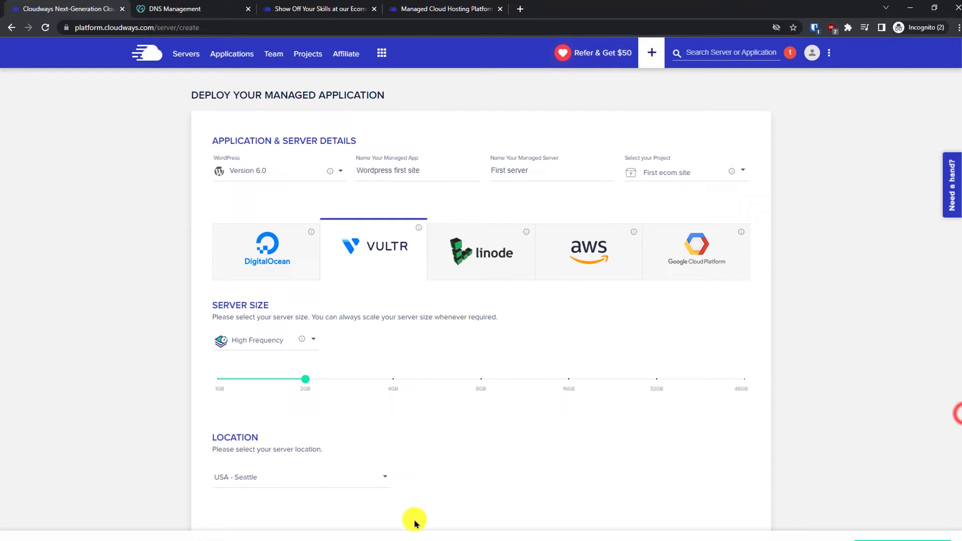
pyautogui.click(284, 482)
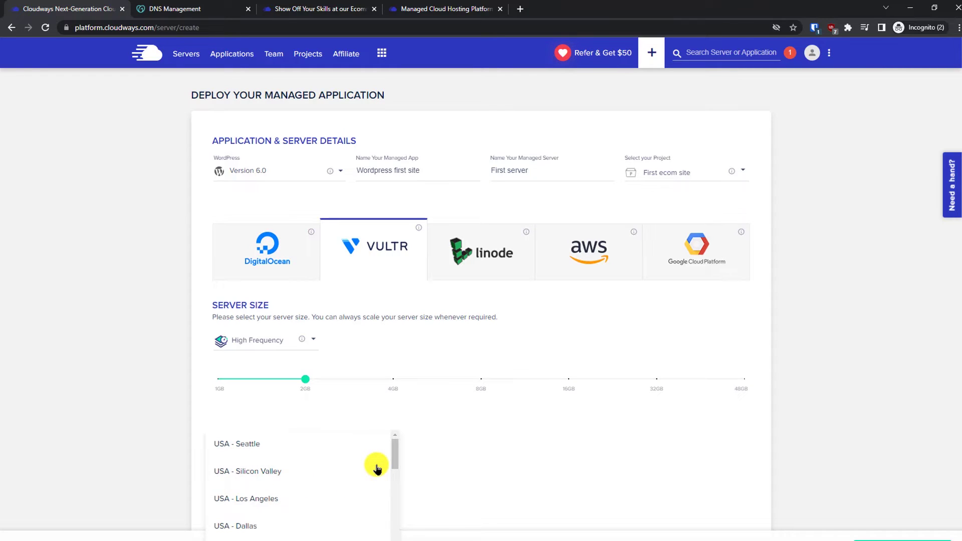
pyautogui.click(503, 470)
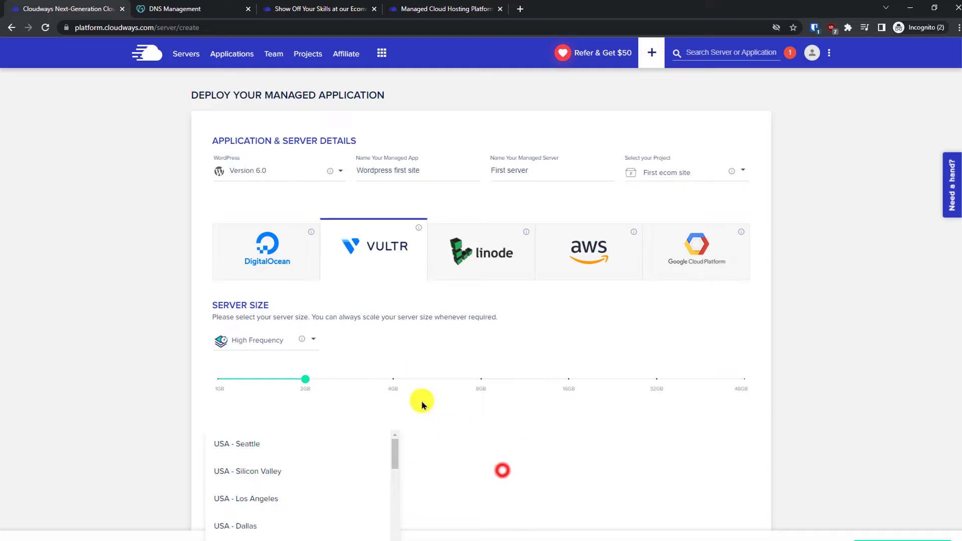
pyautogui.click(284, 268)
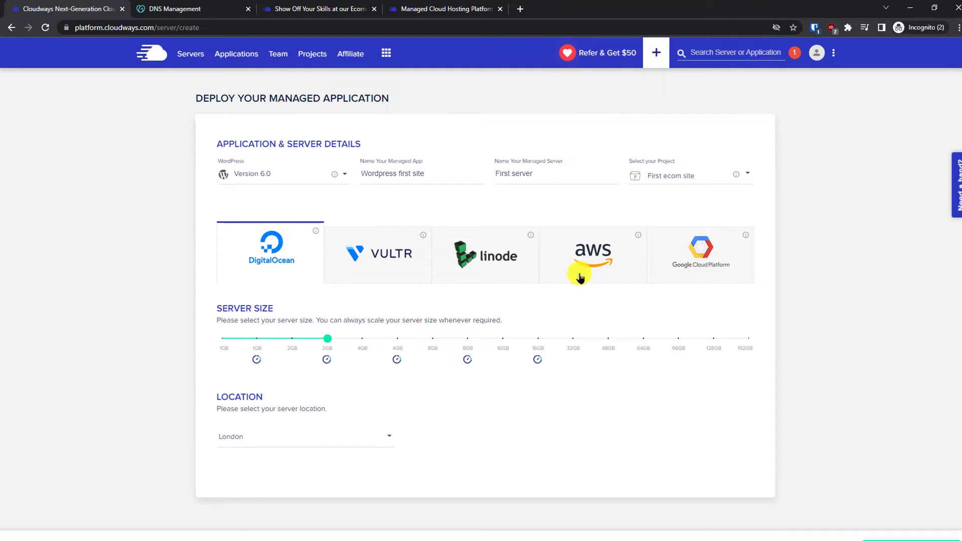
# Launch First server as a 1GB DigitalOcean server in Amsterdam.
pyautogui.click(235, 341)
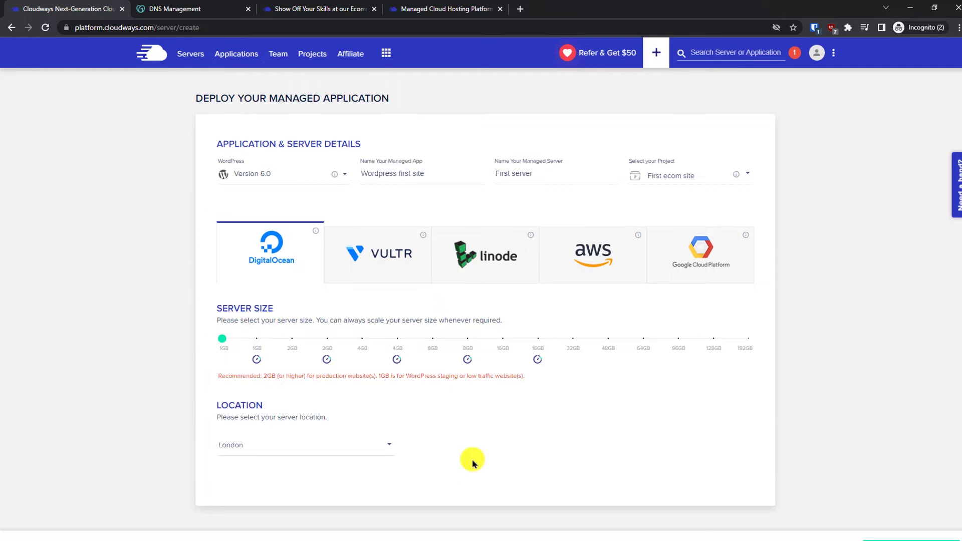
pyautogui.click(339, 447)
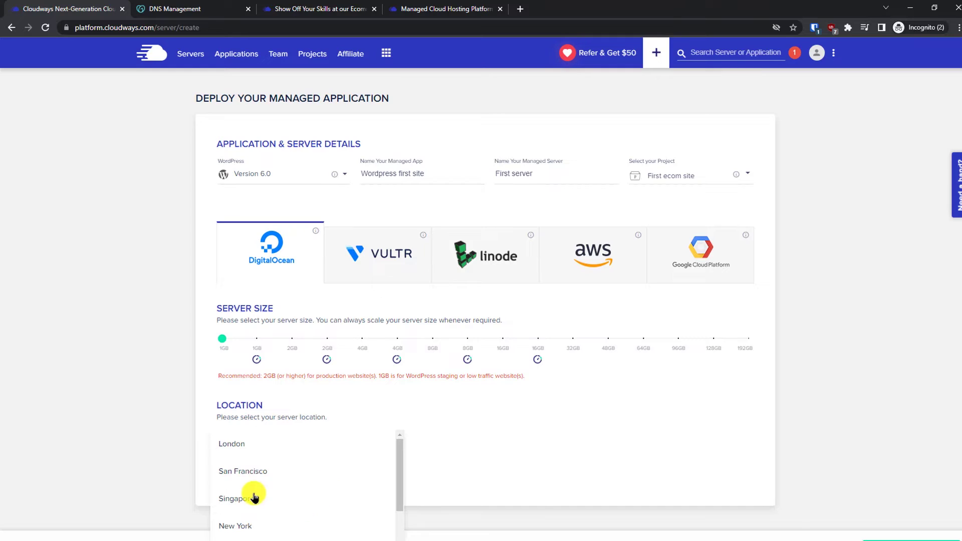
pyautogui.moveTo(400, 450); pyautogui.dragTo(400, 454)
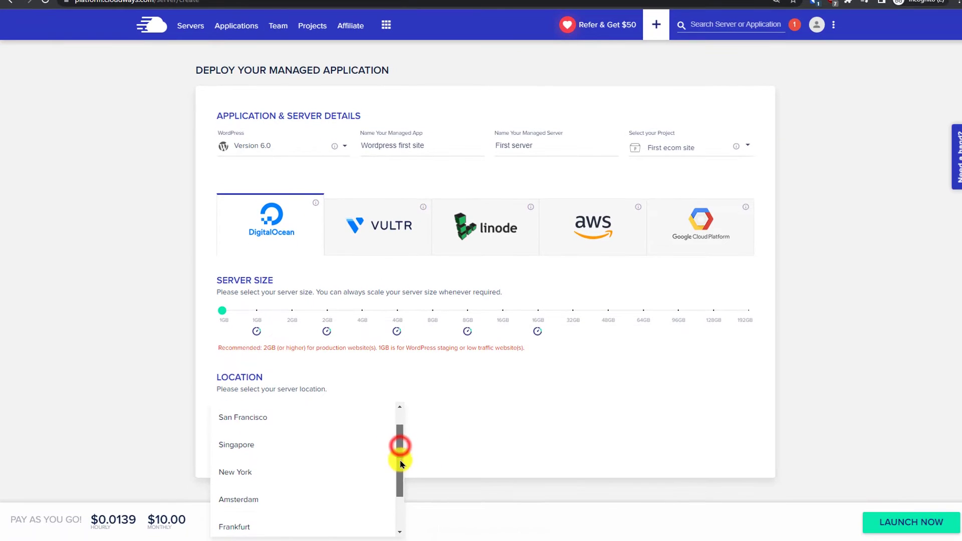
pyautogui.click(247, 494)
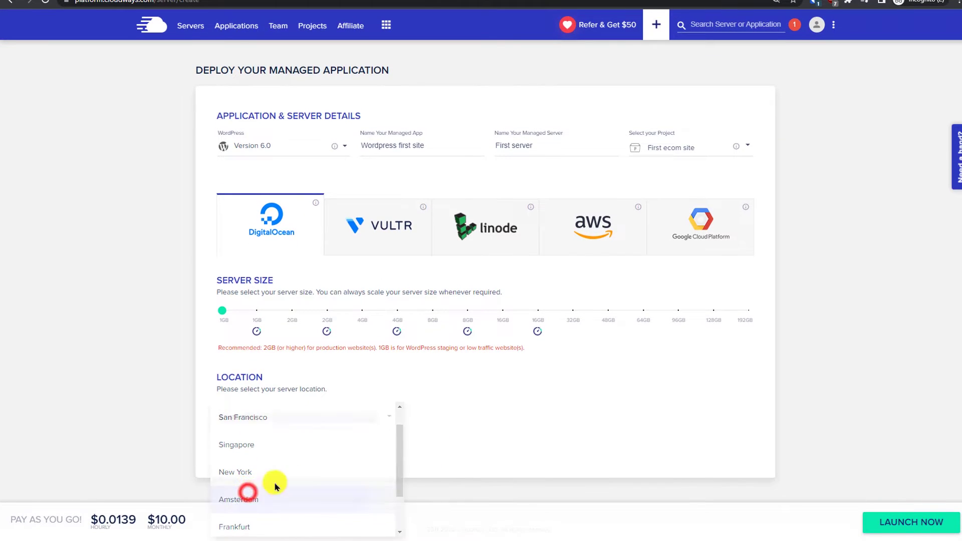
pyautogui.click(907, 524)
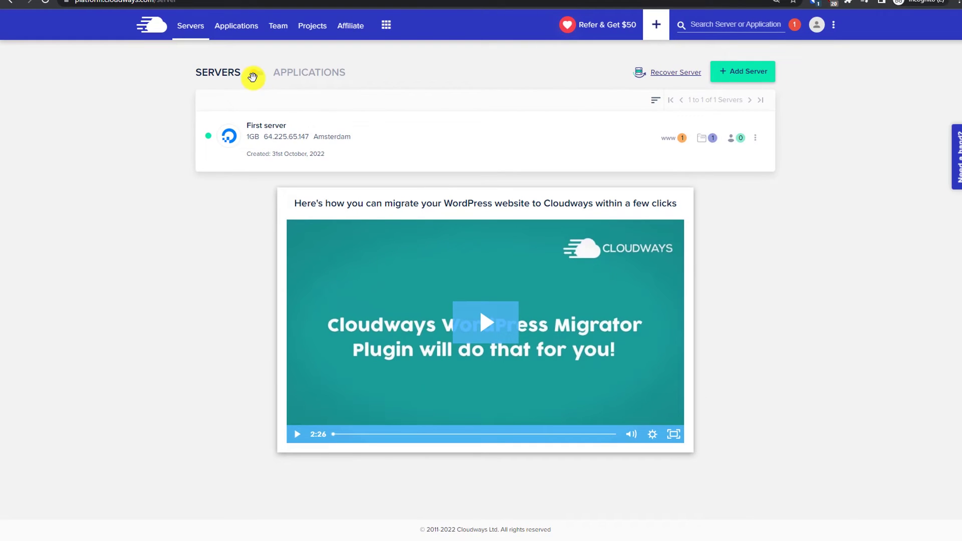
# Open the Wordpress first site access details from First server's application list.
pyautogui.click(256, 76)
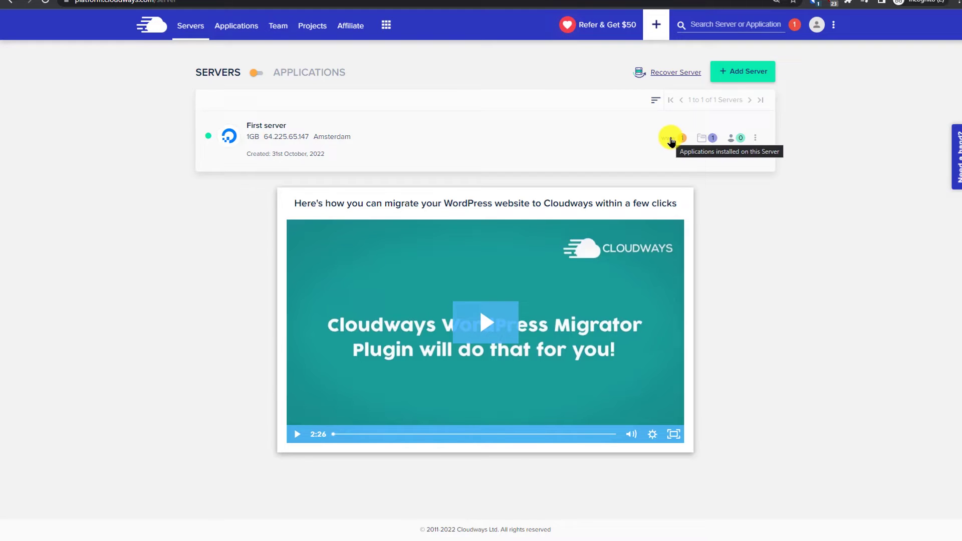
pyautogui.click(672, 140)
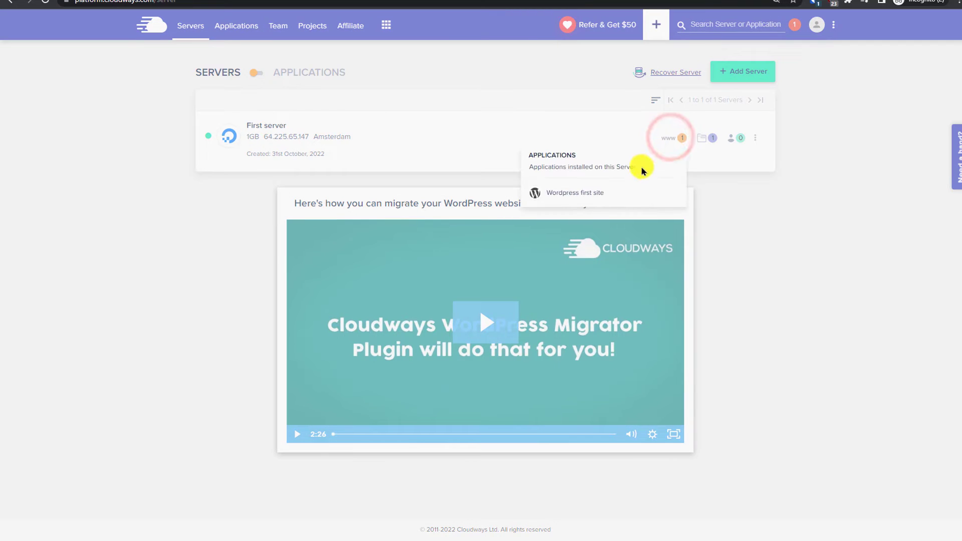
pyautogui.click(573, 194)
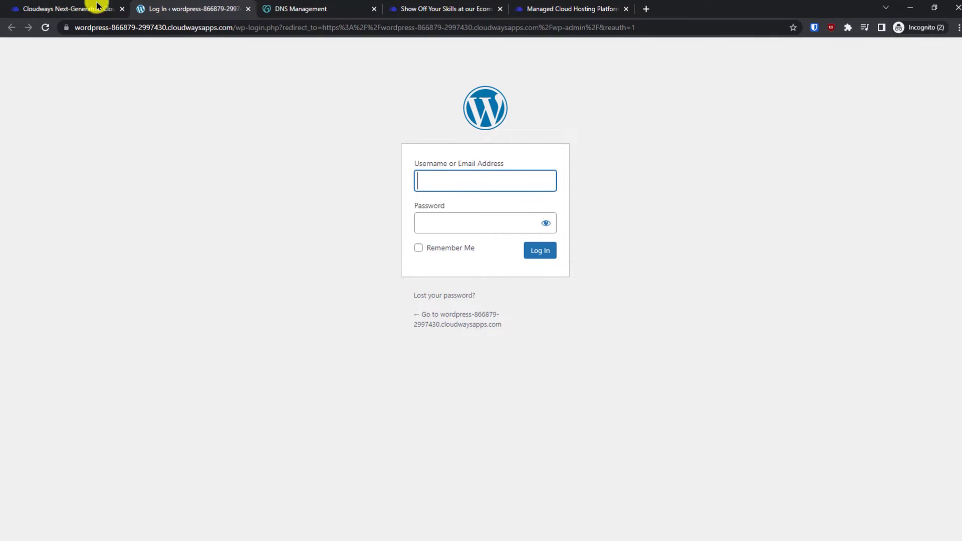
# Copy the admin username from Cloudways access details into the WordPress login form.
pyautogui.click(79, 9)
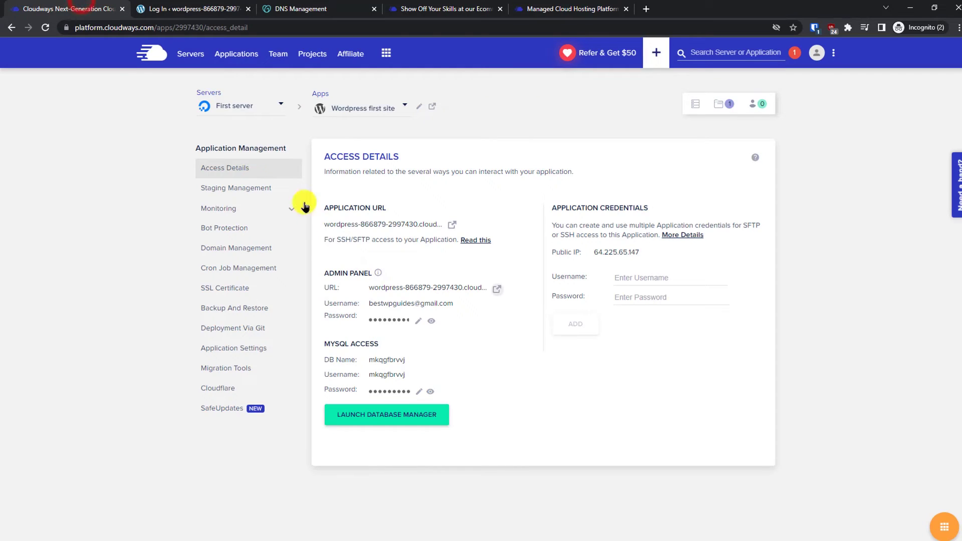
pyautogui.click(400, 304)
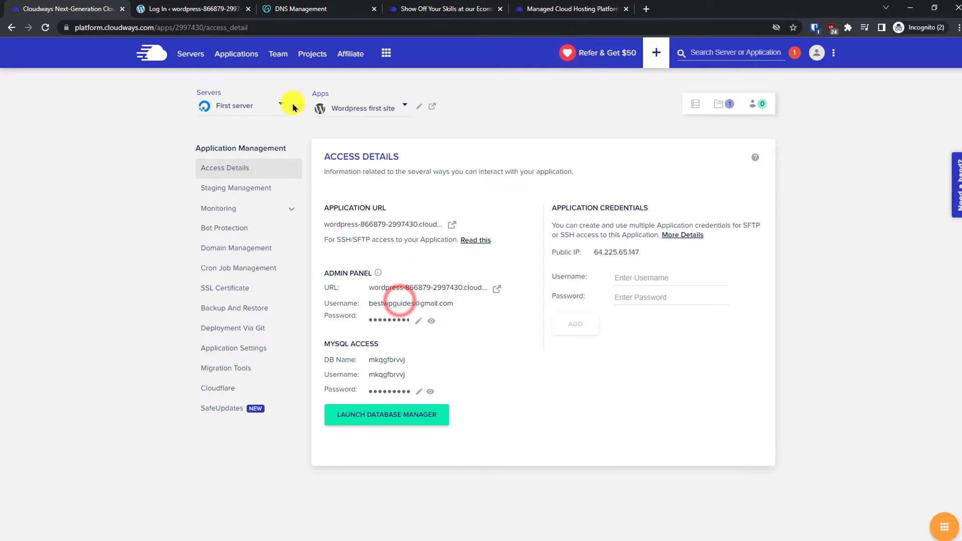
pyautogui.click(223, 8)
pyautogui.click(429, 181)
pyautogui.hotkey('ctrl', 'v')
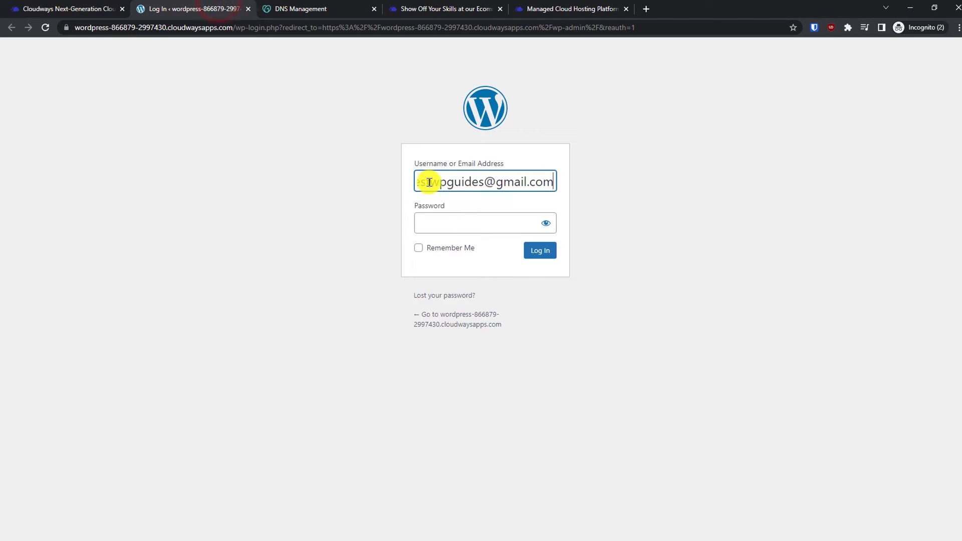
# Paste the admin password, log in, and dismiss the save-password prompt.
pyautogui.click(75, 9)
pyautogui.click(382, 321)
pyautogui.click(189, 6)
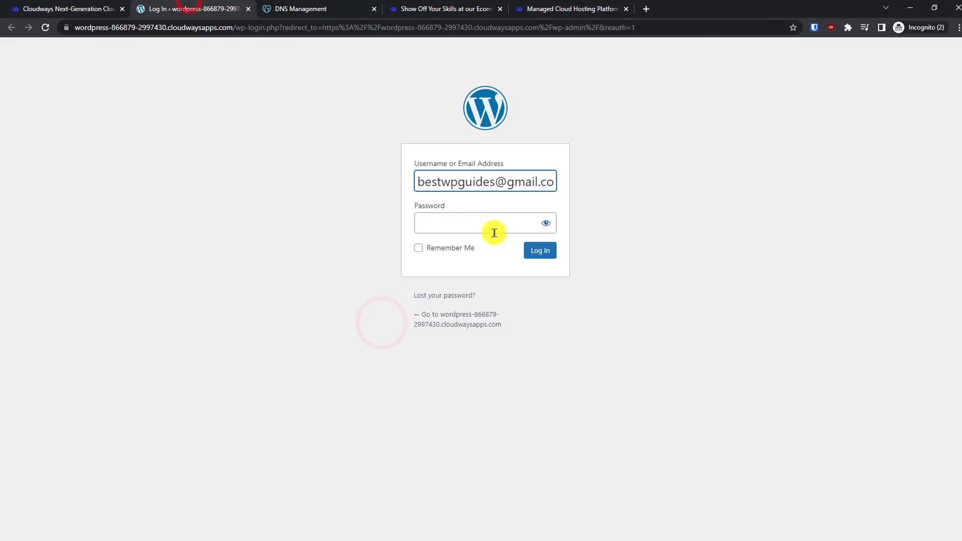
pyautogui.click(491, 230)
pyautogui.hotkey('ctrl', 'v')
pyautogui.click(541, 248)
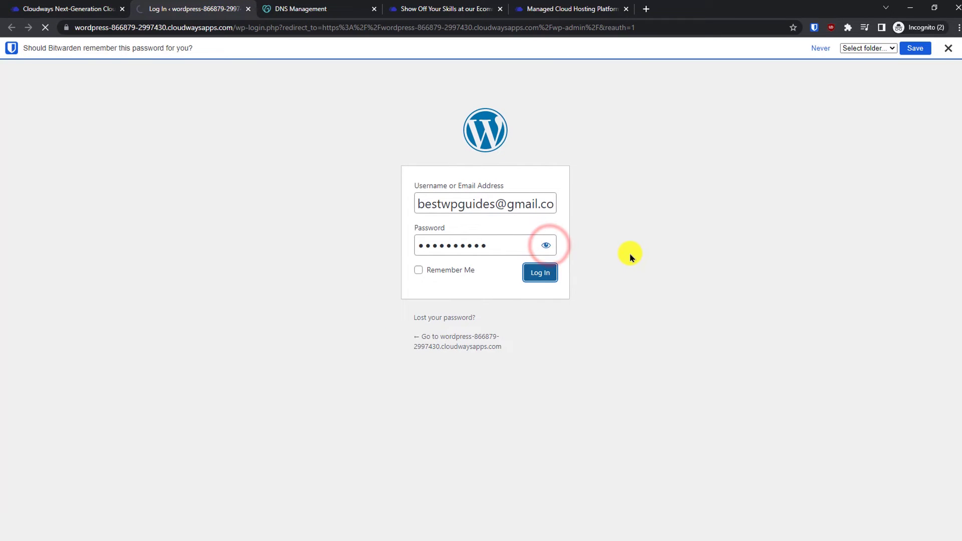
pyautogui.click(947, 48)
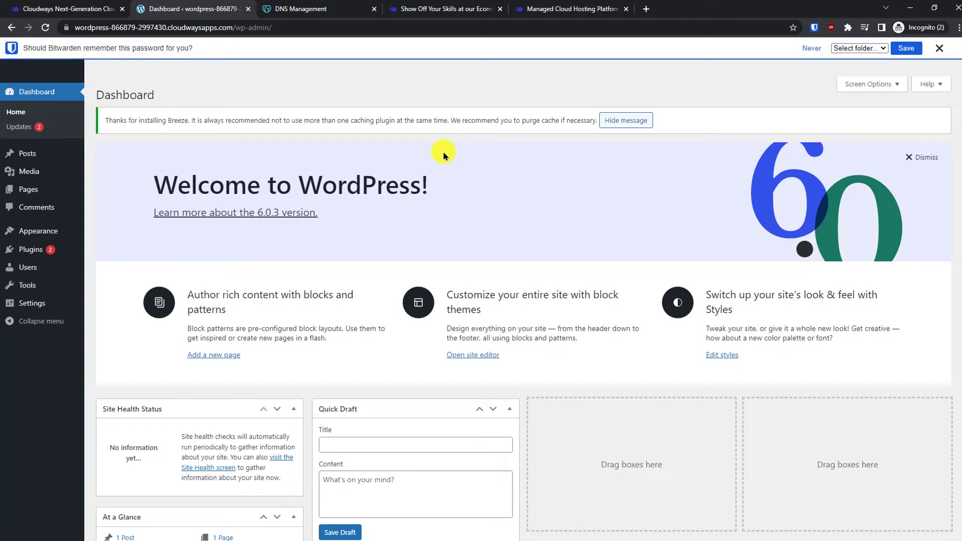
pyautogui.click(936, 49)
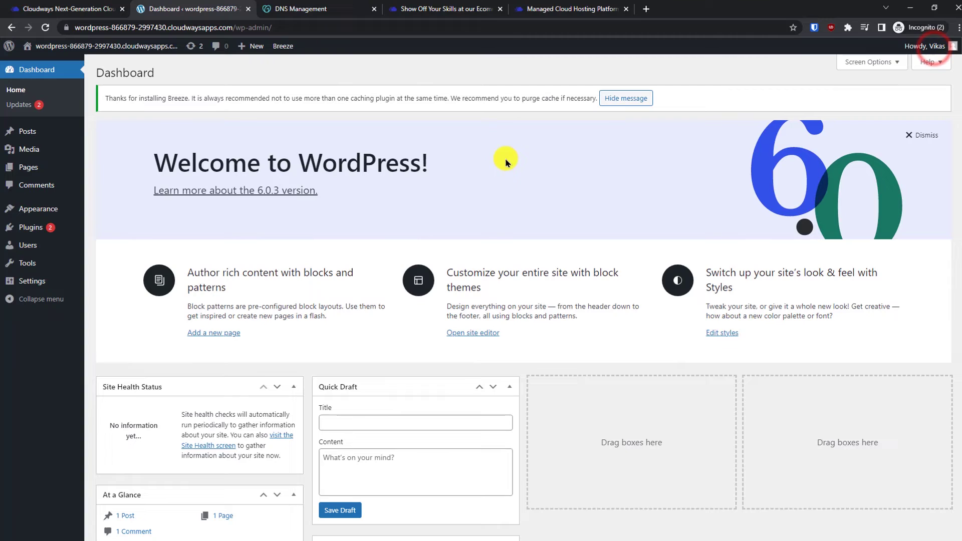
# Return to Cloudways and show the Applications list.
pyautogui.click(104, 6)
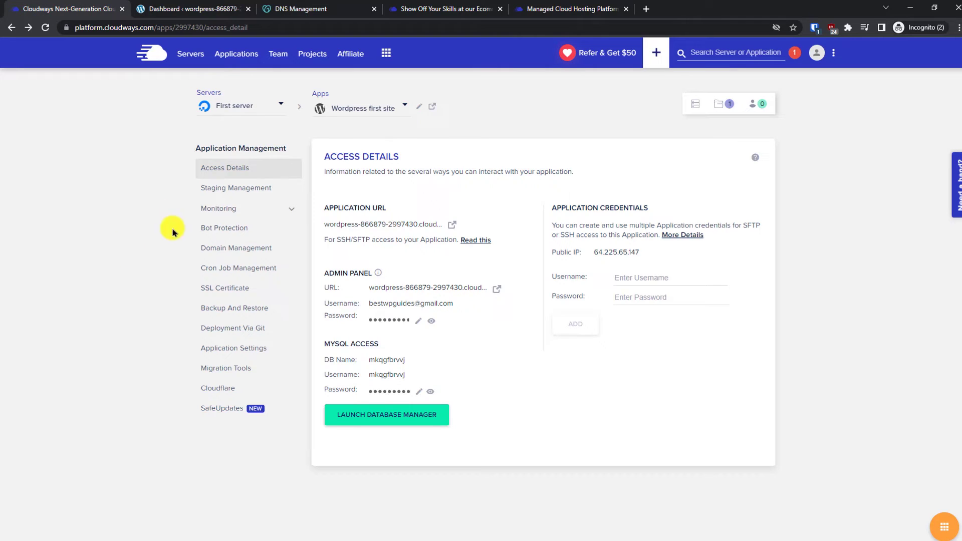
pyautogui.click(236, 59)
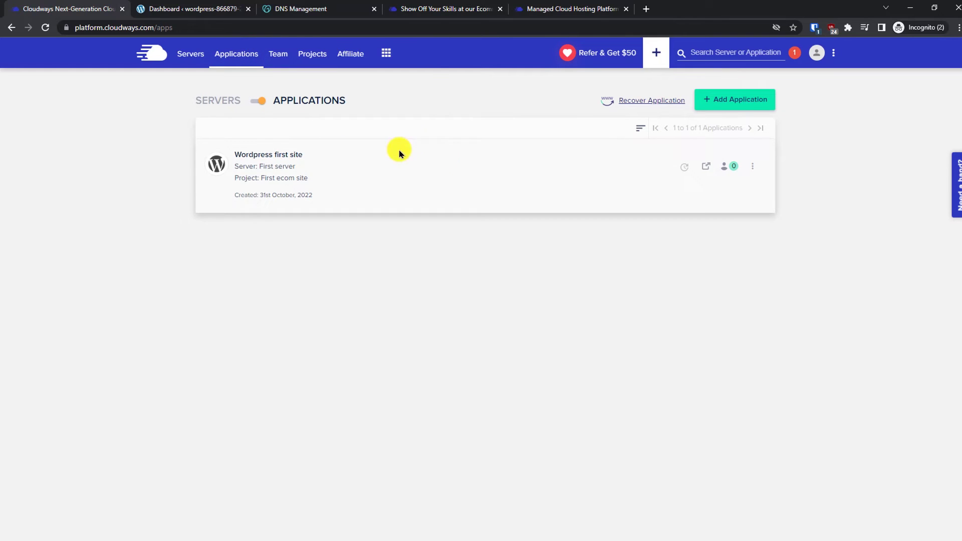
# Add a new application hosted on First server.
pyautogui.click(751, 102)
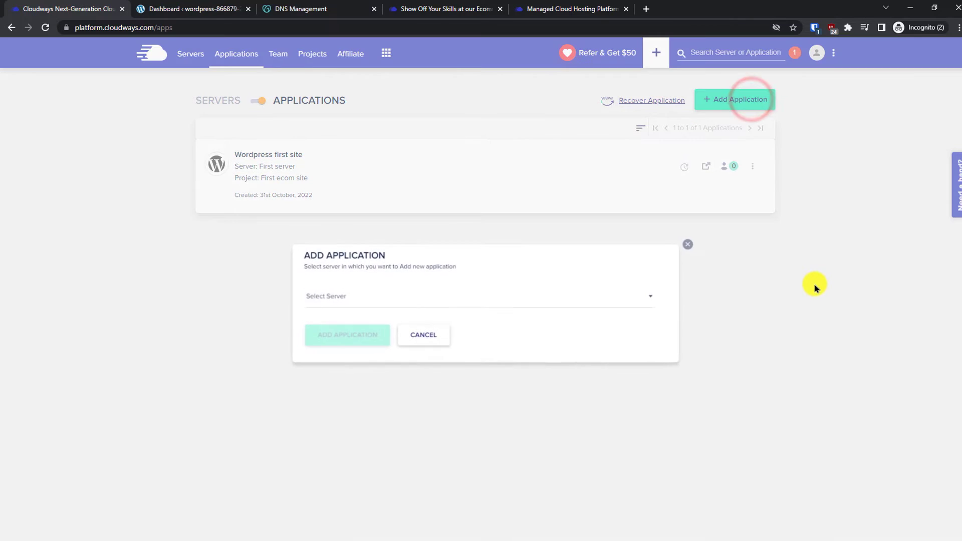
pyautogui.click(554, 300)
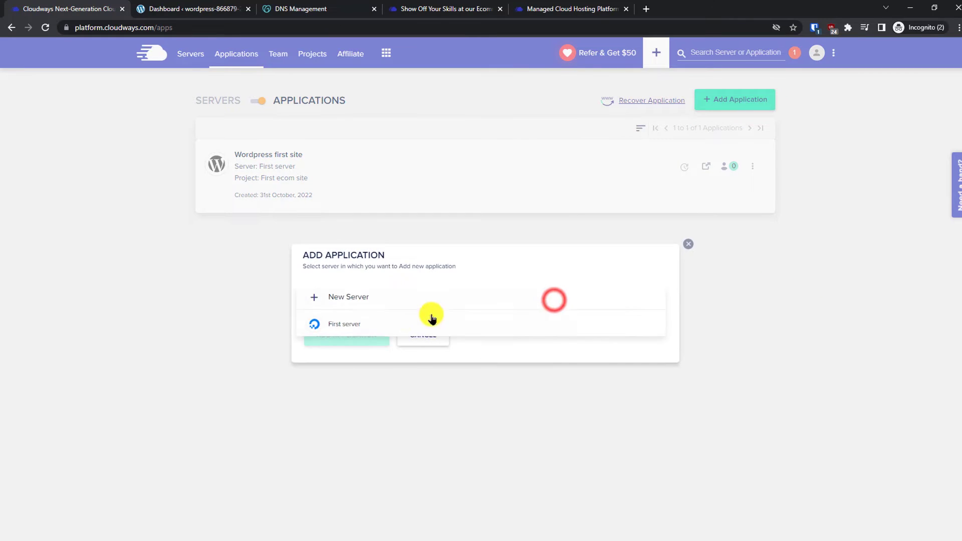
pyautogui.click(350, 324)
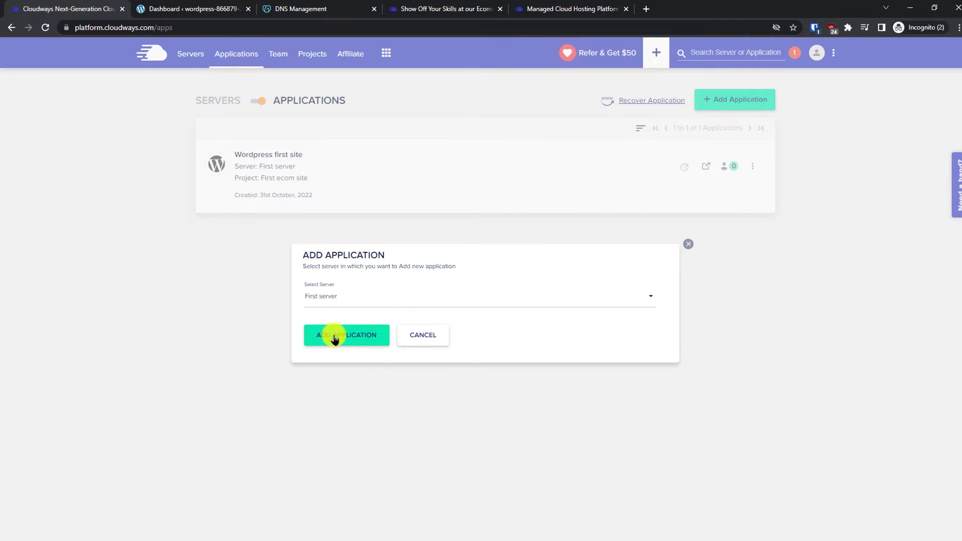
pyautogui.click(334, 339)
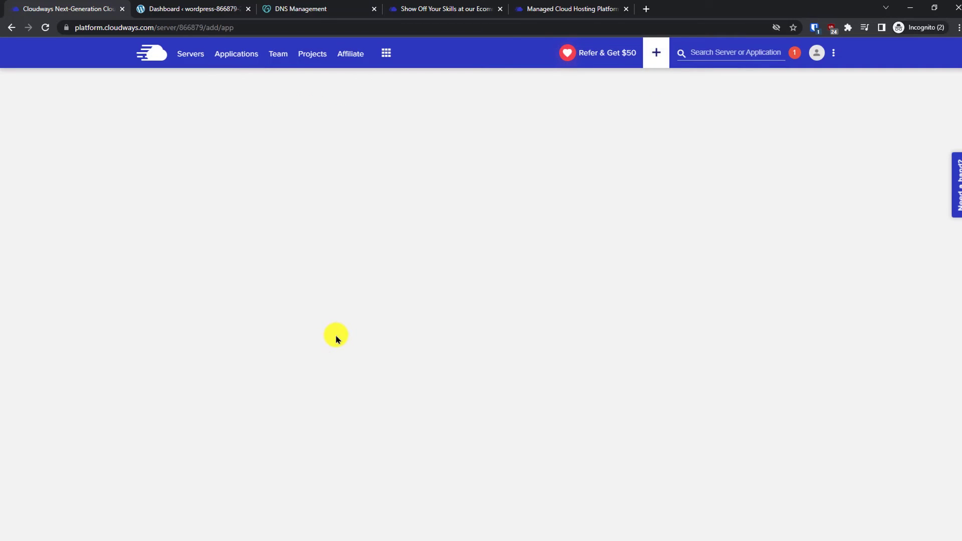
# Choose WordPress Version 6.0 as the new application's type.
pyautogui.click(362, 215)
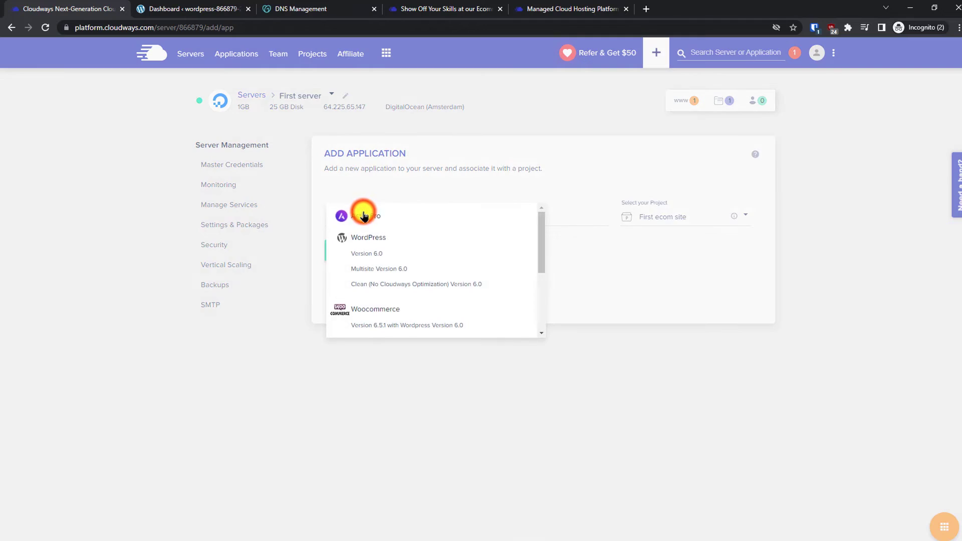
pyautogui.moveTo(541, 226); pyautogui.dragTo(534, 308)
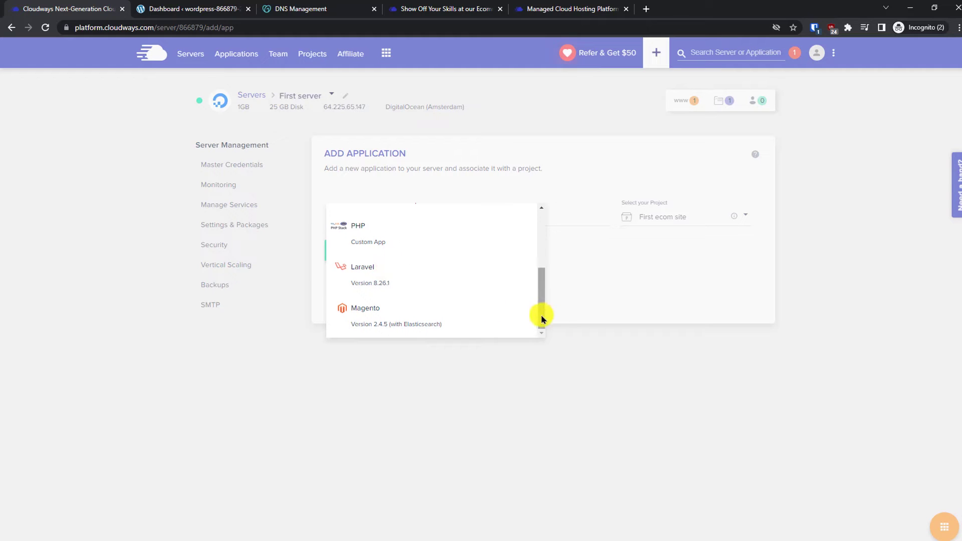
pyautogui.moveTo(541, 315); pyautogui.dragTo(543, 287)
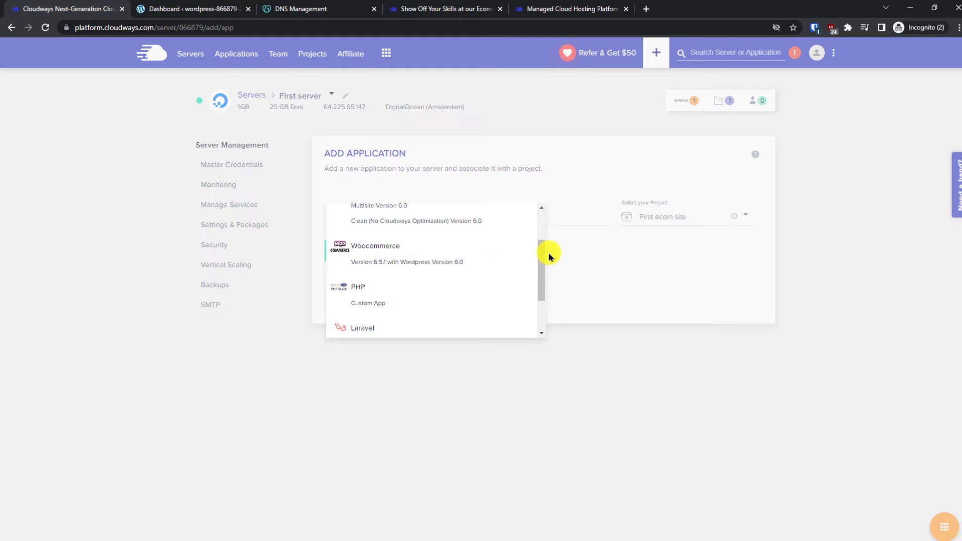
pyautogui.moveTo(542, 273); pyautogui.dragTo(545, 245)
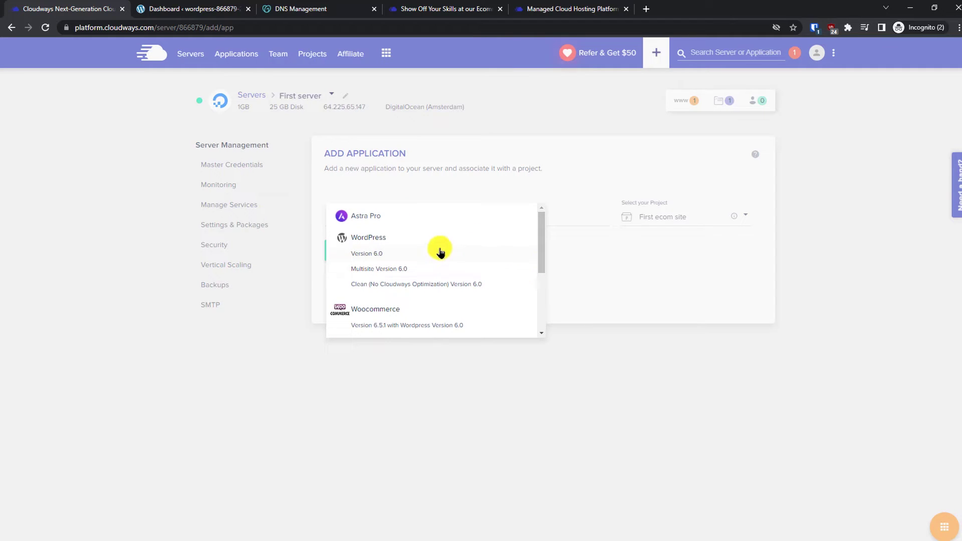
pyautogui.click(363, 255)
pyautogui.click(412, 221)
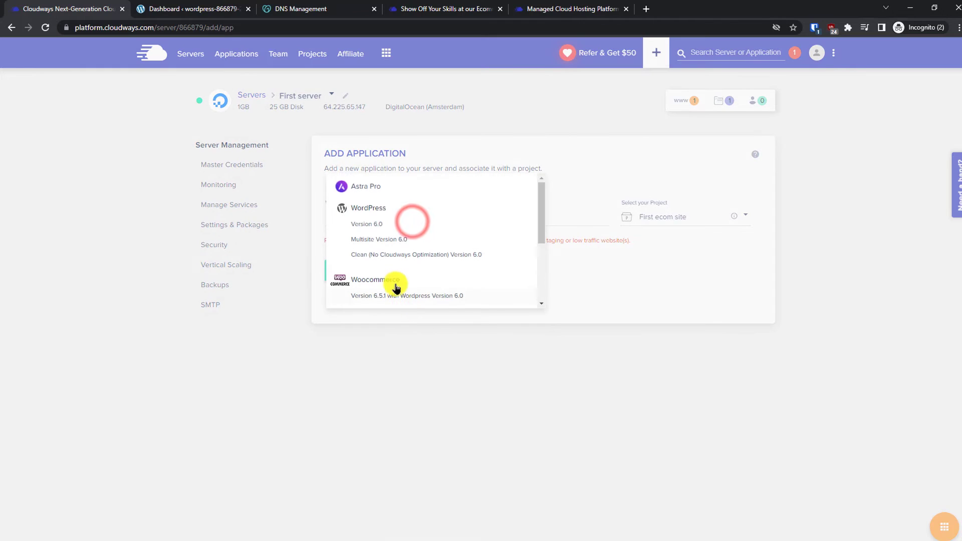
pyautogui.click(401, 225)
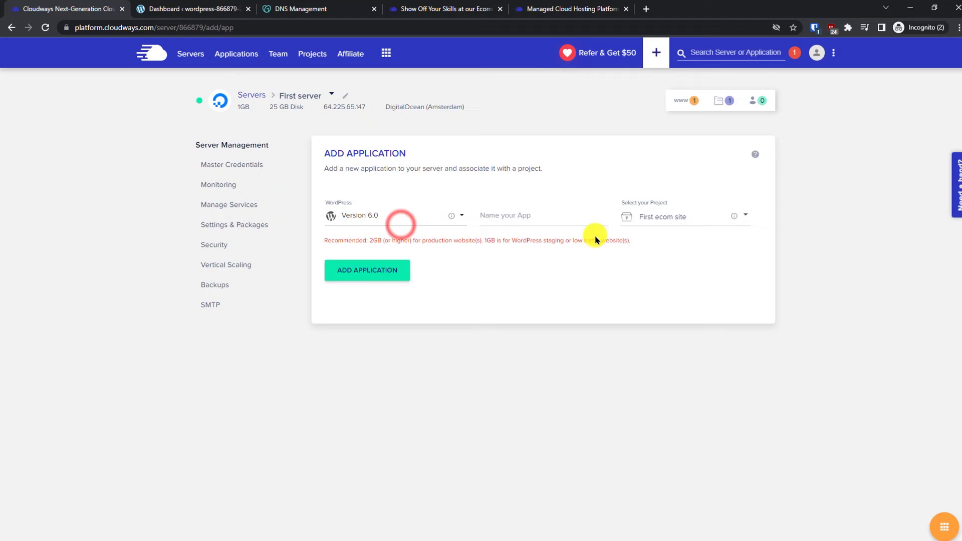
pyautogui.click(425, 214)
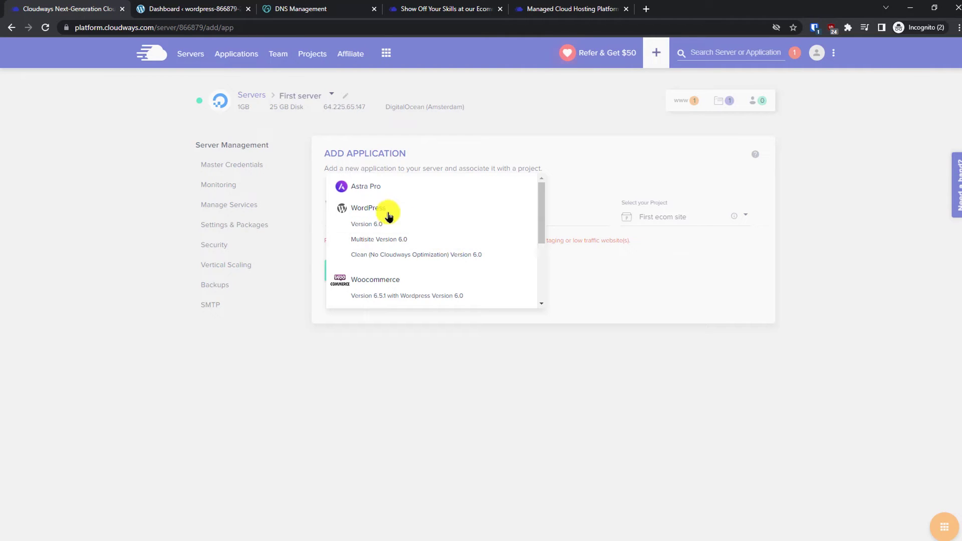
# Select WordPress Version 6.0, name the app 'App wp 2', and add it.
pyautogui.click(373, 226)
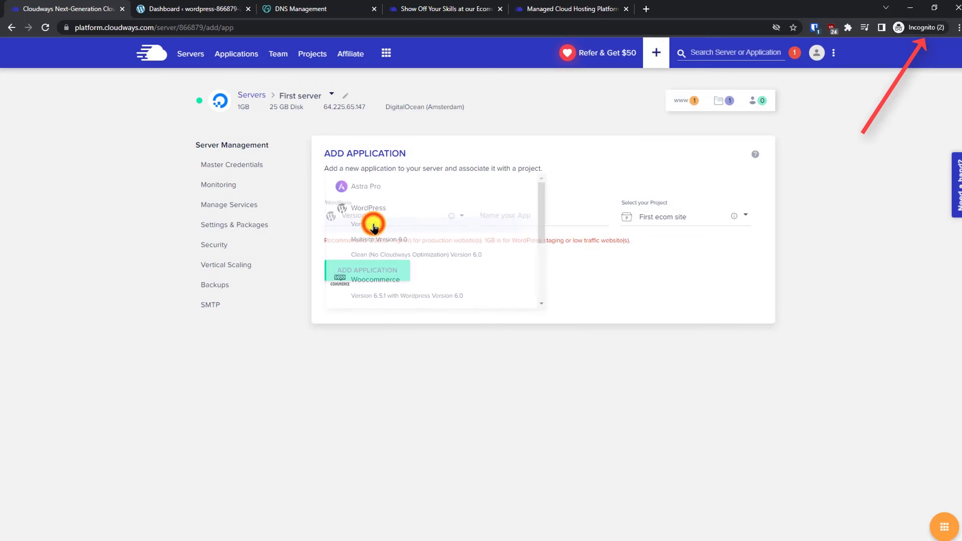
pyautogui.click(536, 219)
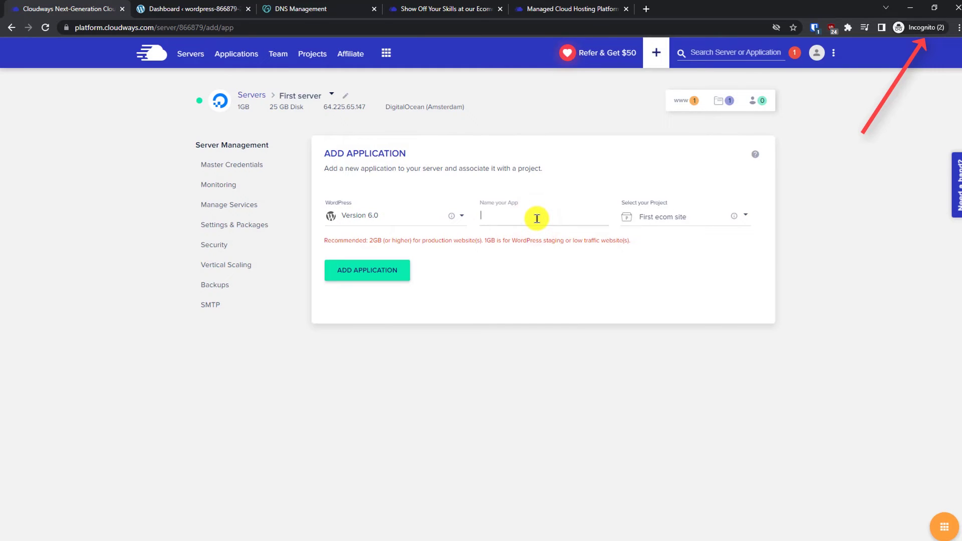
pyautogui.press('BackSpace')
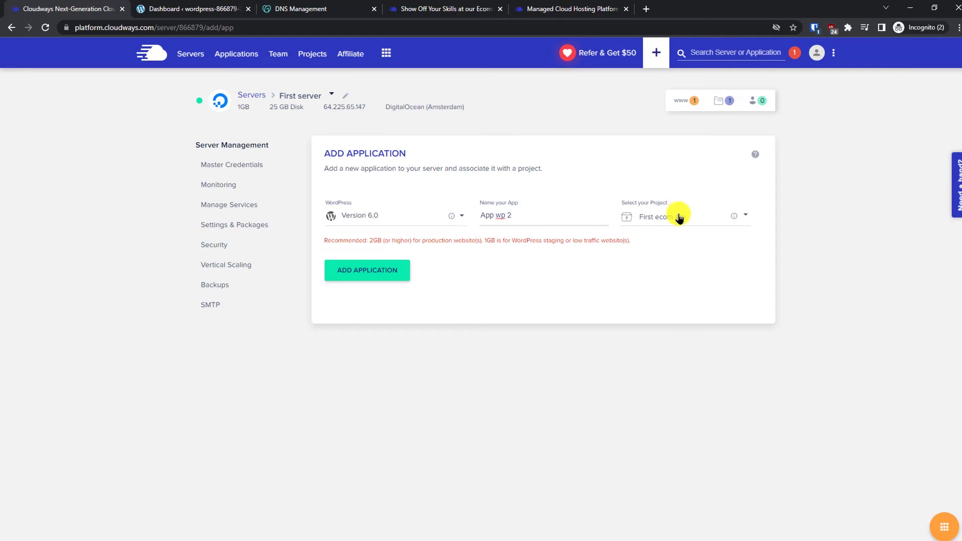
pyautogui.click(377, 275)
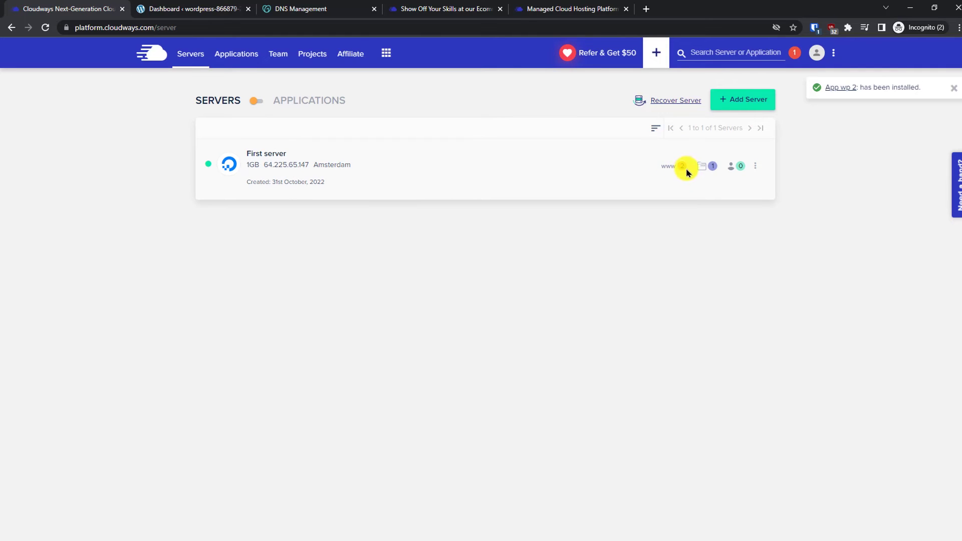
# Open App wp 2 from First server's list of installed applications.
pyautogui.click(667, 170)
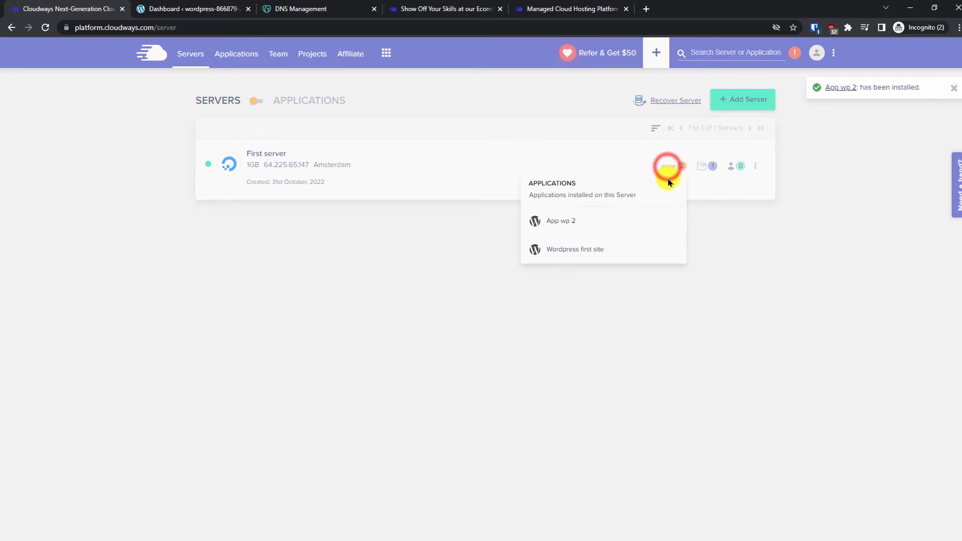
pyautogui.click(557, 221)
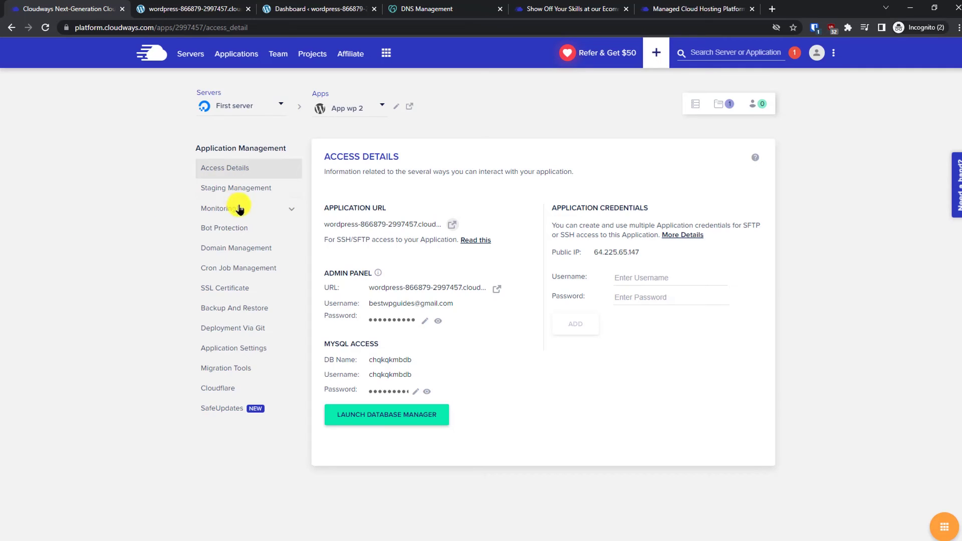
# Set App wp 2's primary domain to smartclouds.shop and save it.
pyautogui.click(231, 249)
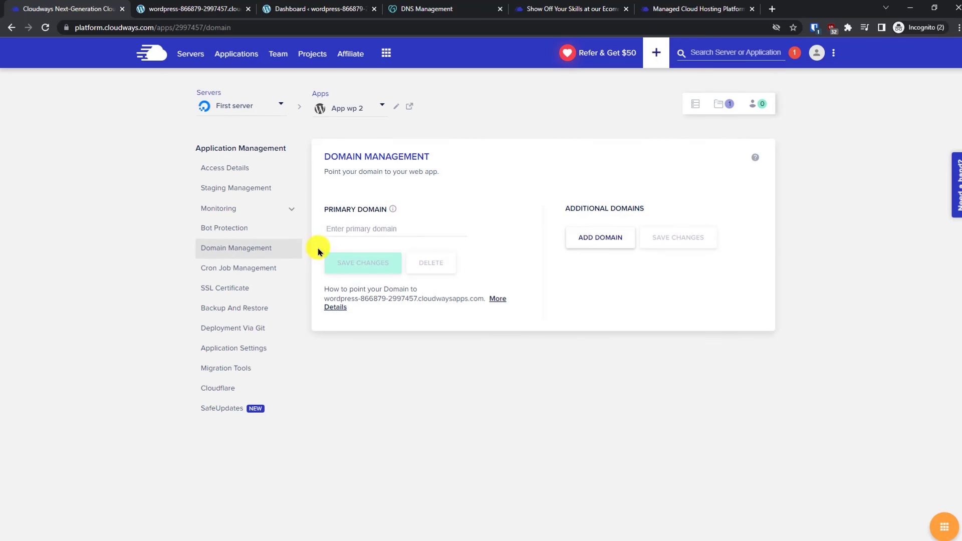
pyautogui.click(355, 229)
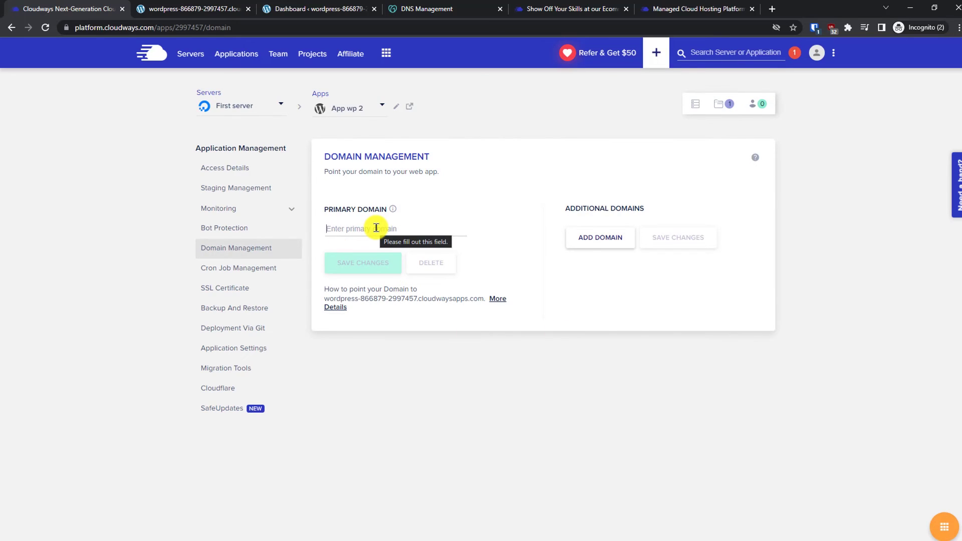
pyautogui.write('smartc')
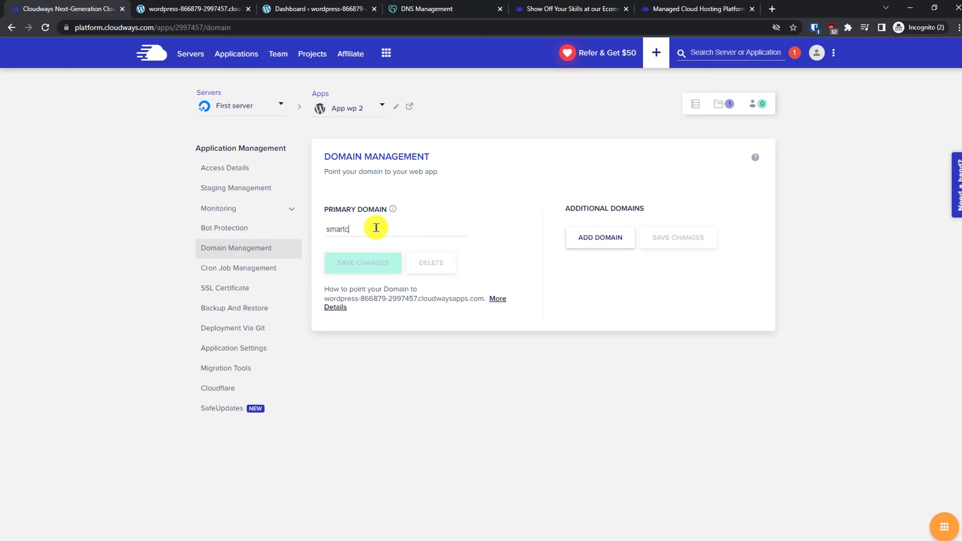
pyautogui.write('louds.s')
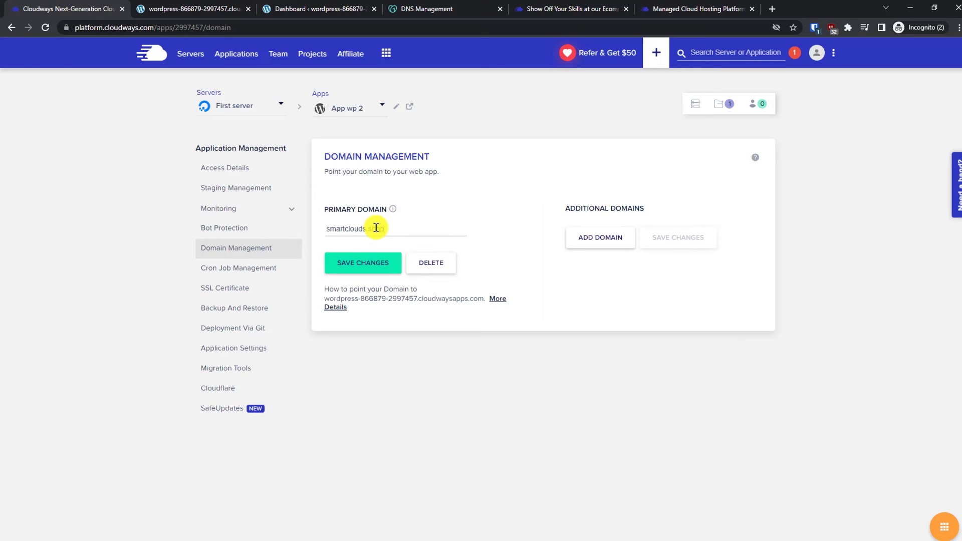
pyautogui.write('hop')
pyautogui.click(362, 261)
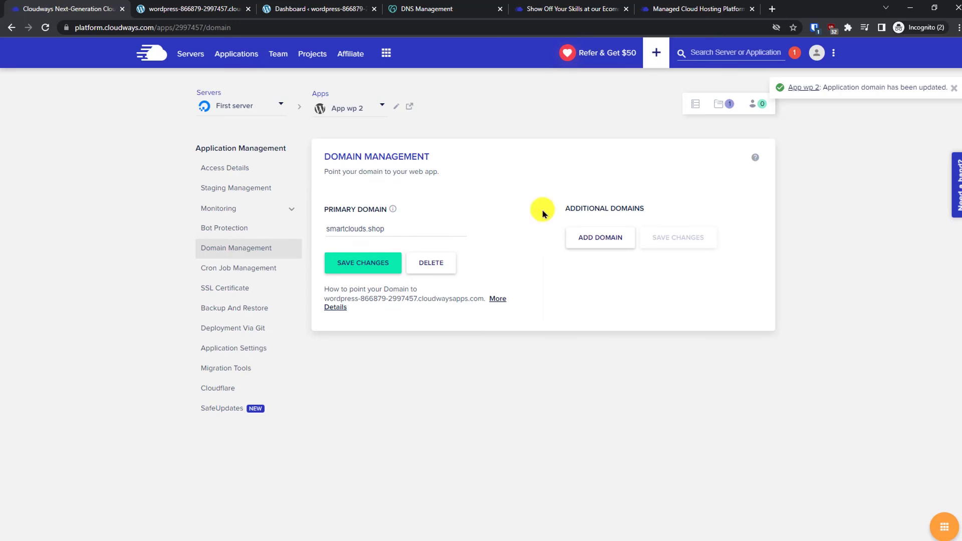
# Copy the server's public IP 64.225.65.147 from the app's access details.
pyautogui.click(232, 171)
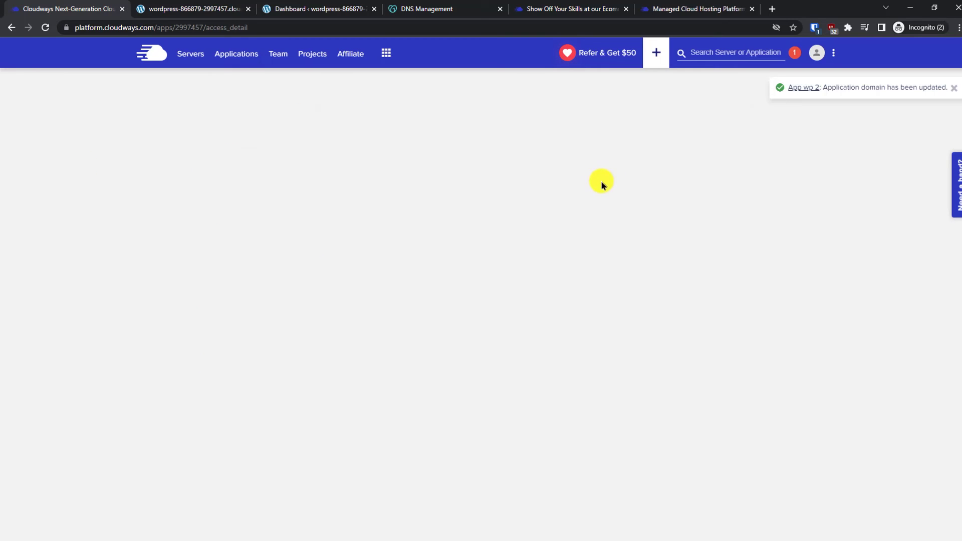
pyautogui.click(640, 251)
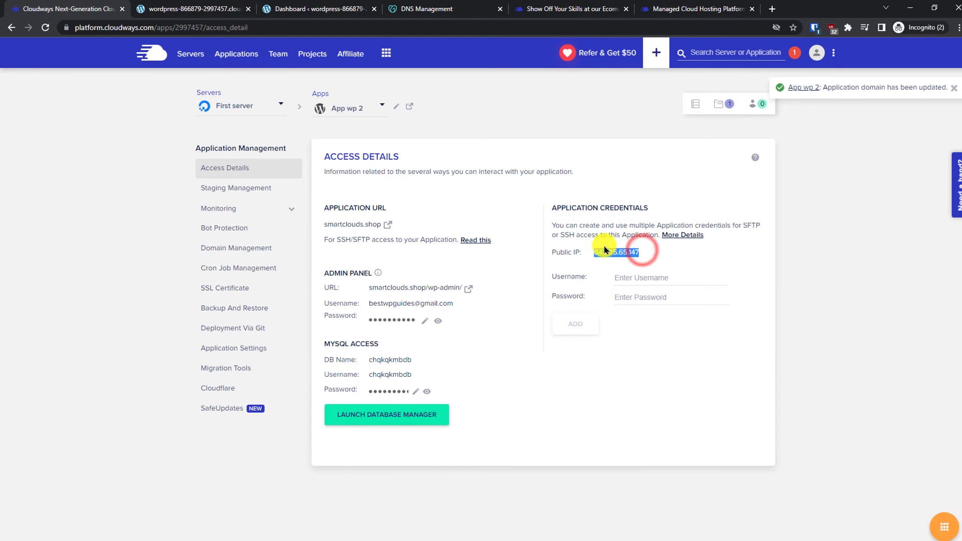
pyautogui.click(631, 253)
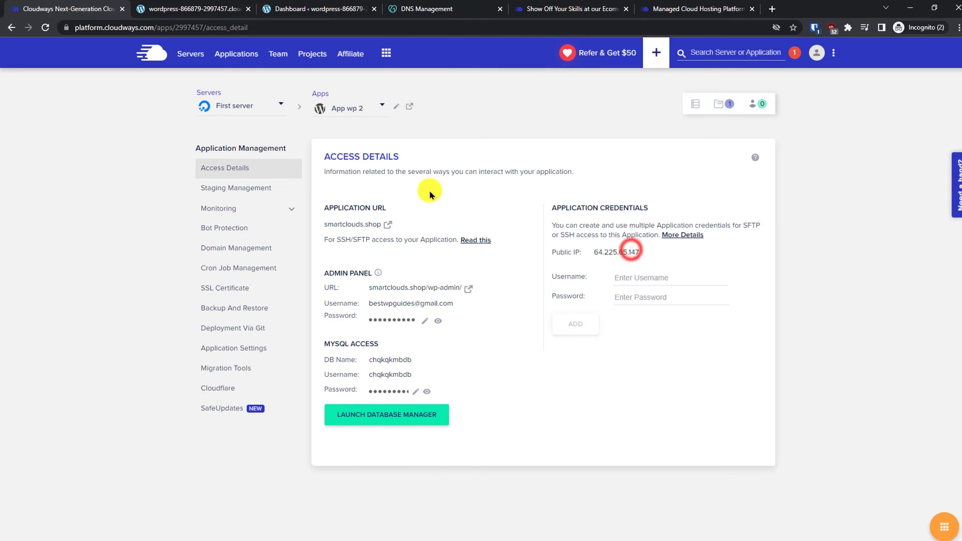
# In GoDaddy, bring up the first page of smartclouds.shop's DNS records.
pyautogui.click(428, 7)
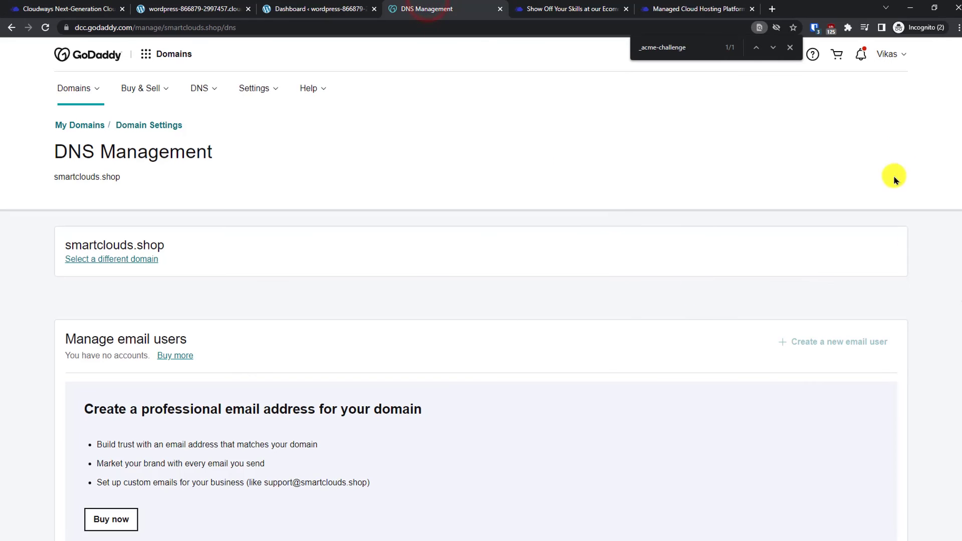
pyautogui.moveTo(958, 148); pyautogui.dragTo(951, 245)
pyautogui.scroll(-1, 951, 245)
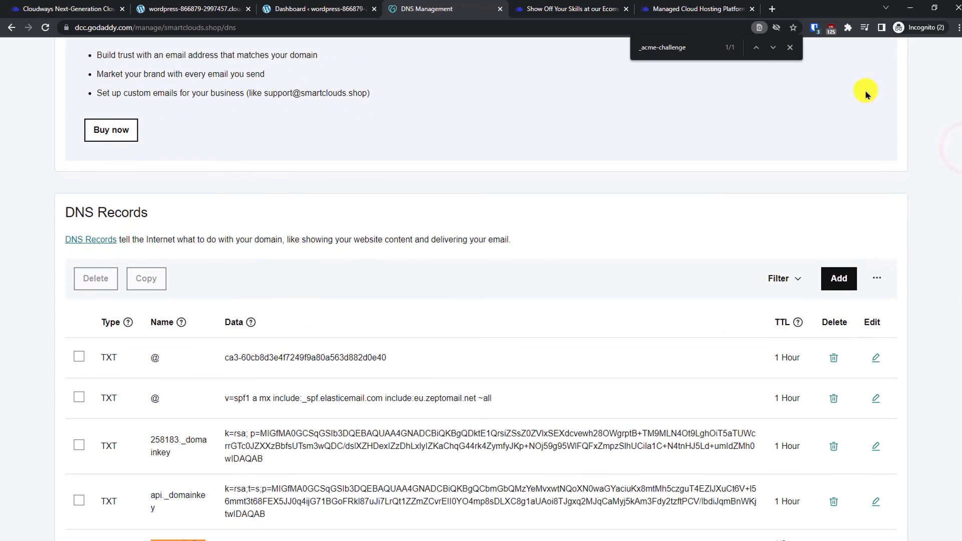
pyautogui.click(789, 47)
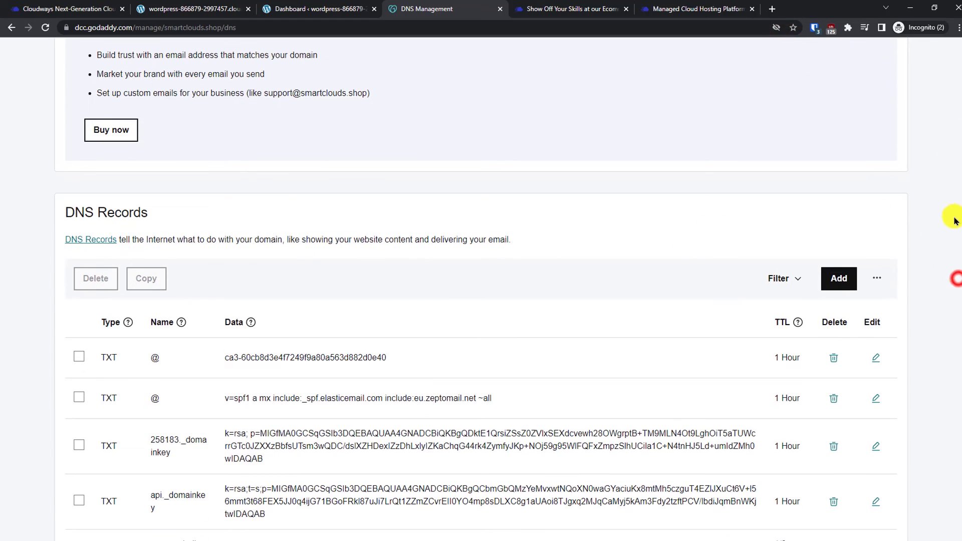
pyautogui.moveTo(955, 268); pyautogui.dragTo(946, 366)
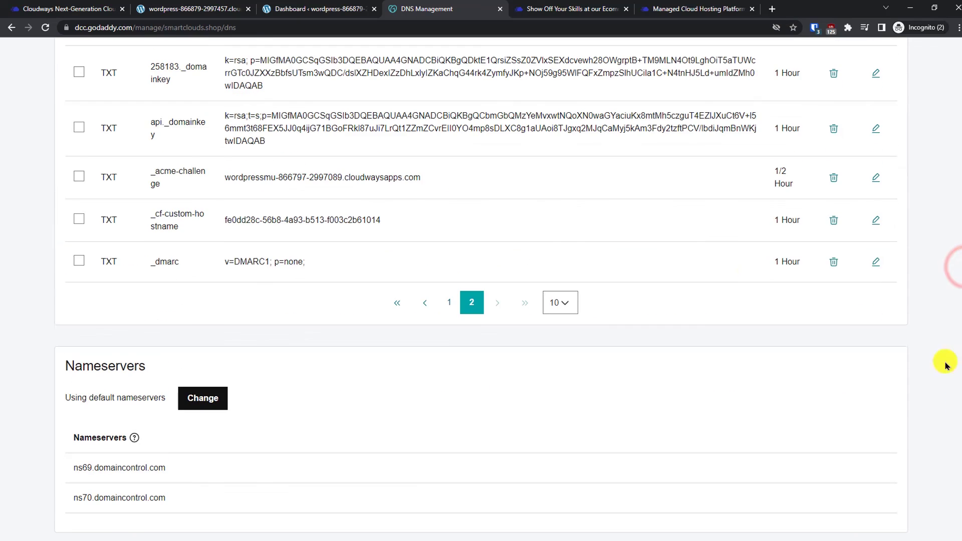
pyautogui.click(446, 303)
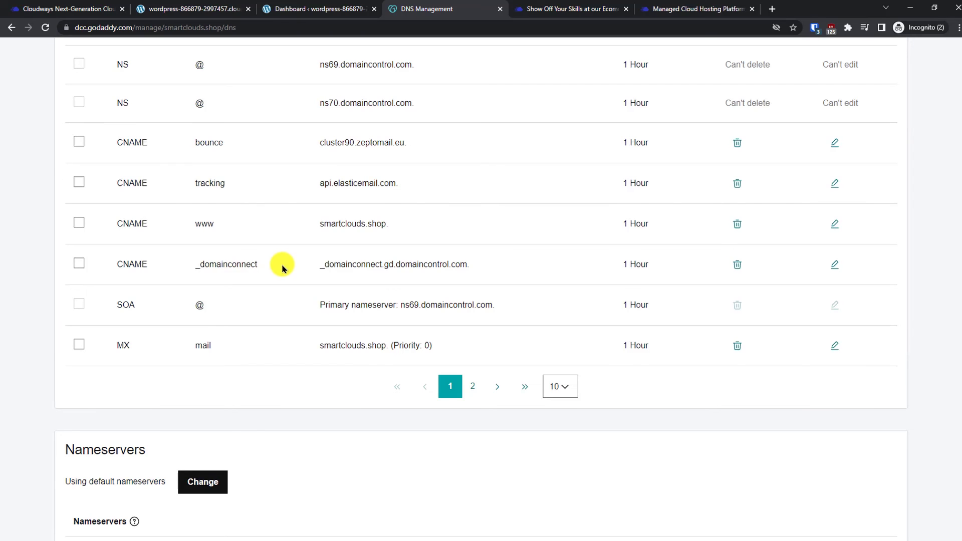
pyautogui.scroll(6, 954, 310)
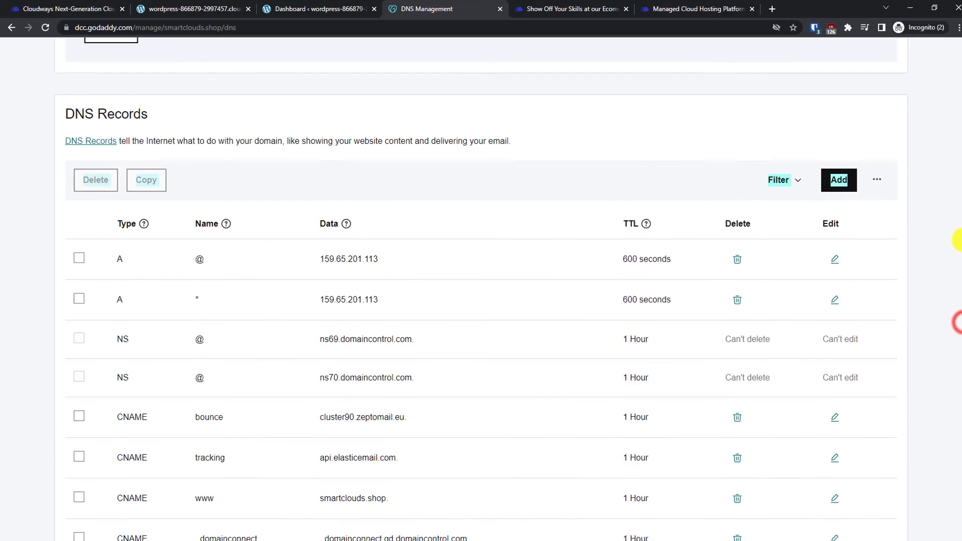
pyautogui.scroll(-2, 954, 300)
pyautogui.scroll(-1, 959, 266)
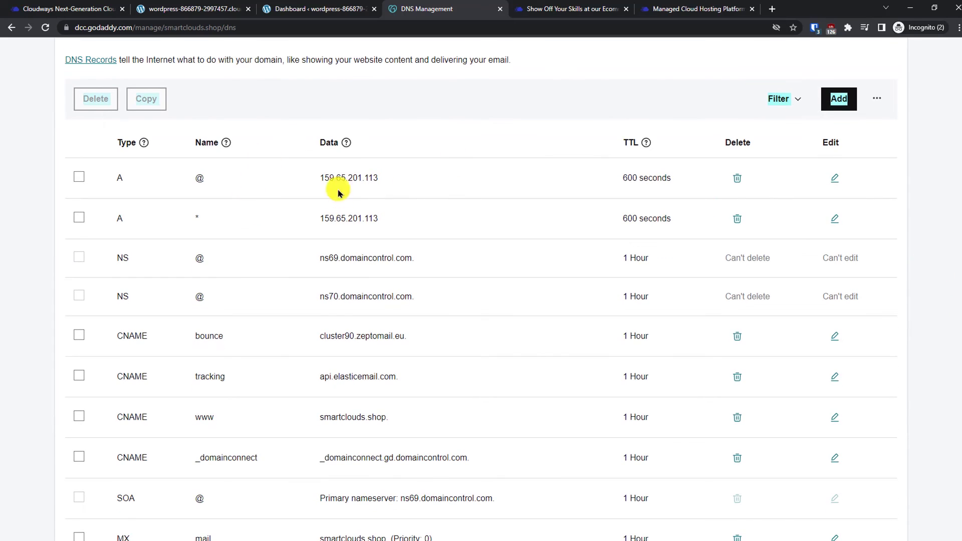
# Change the @ A record value from 159.65.201.113 to 64.225.65.147, then return to Cloudways.
pyautogui.click(842, 179)
pyautogui.tripleClick(571, 92)
pyautogui.write('64.225.65.147')
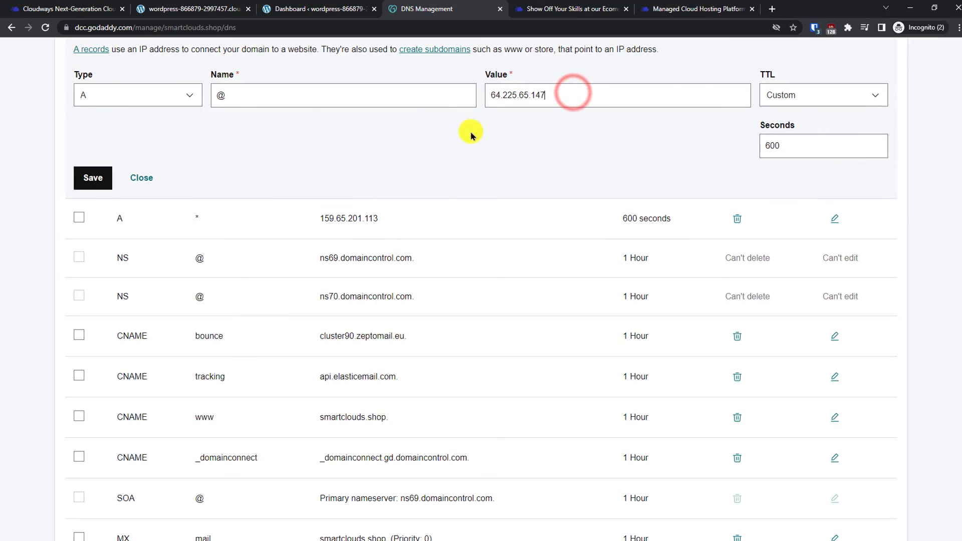
pyautogui.click(235, 7)
pyautogui.click(43, 5)
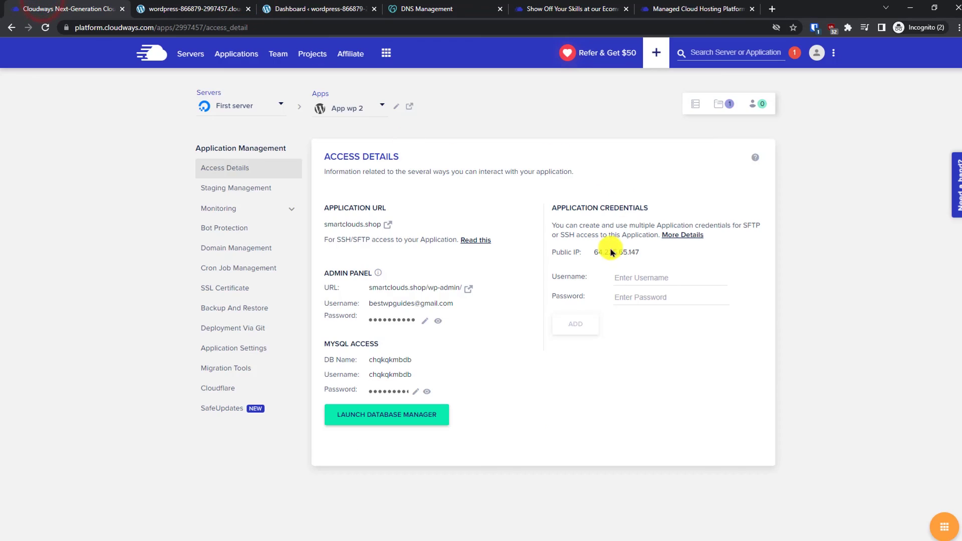
pyautogui.click(496, 6)
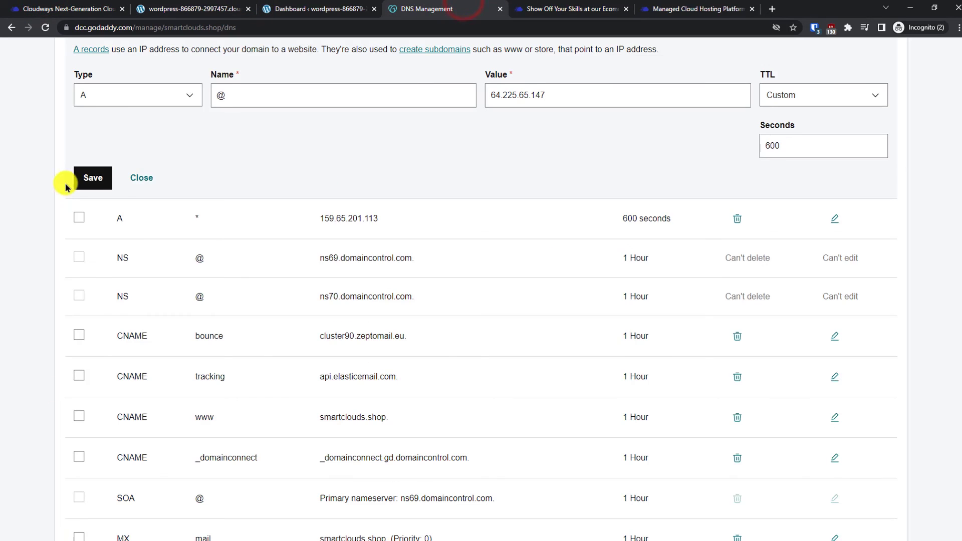
pyautogui.click(40, 5)
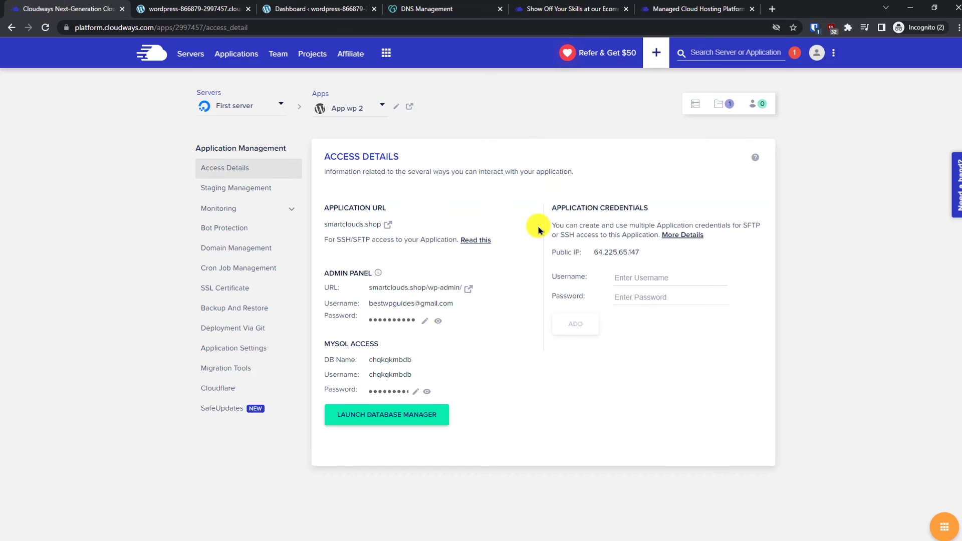
# Open App wp 2's SSL certificate settings, then the applications list in the breadcrumb.
pyautogui.click(207, 298)
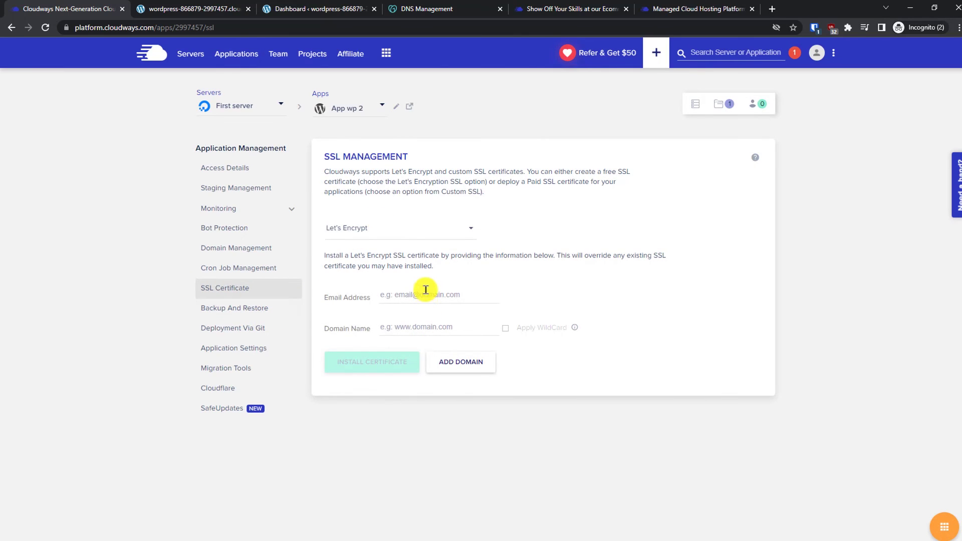
pyautogui.click(426, 290)
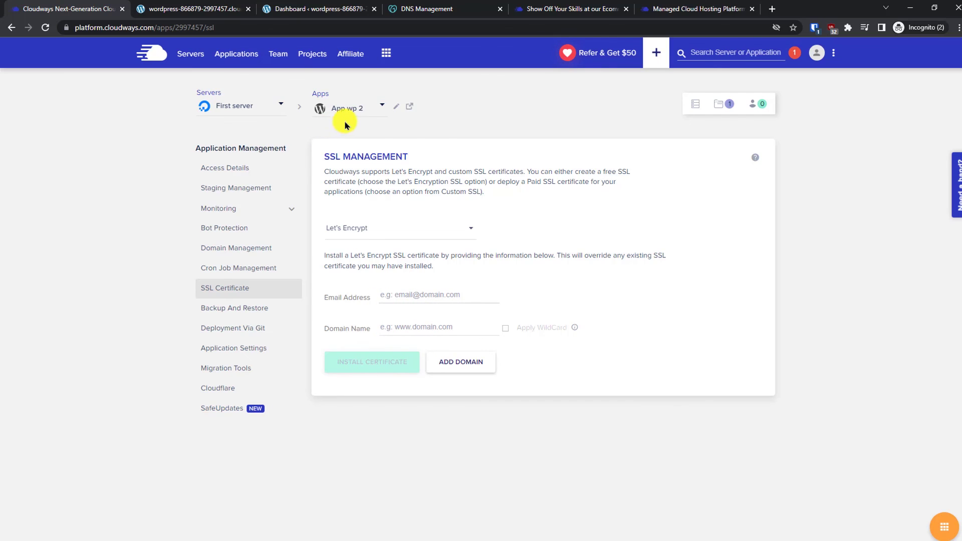
pyautogui.click(351, 107)
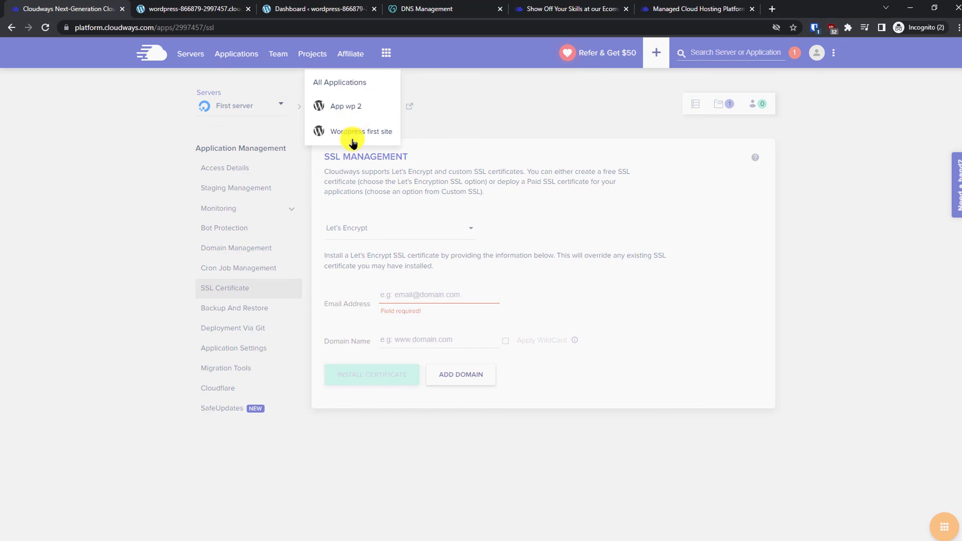
# Switch to the Wordpress first site app and show its Domain Management page.
pyautogui.click(351, 133)
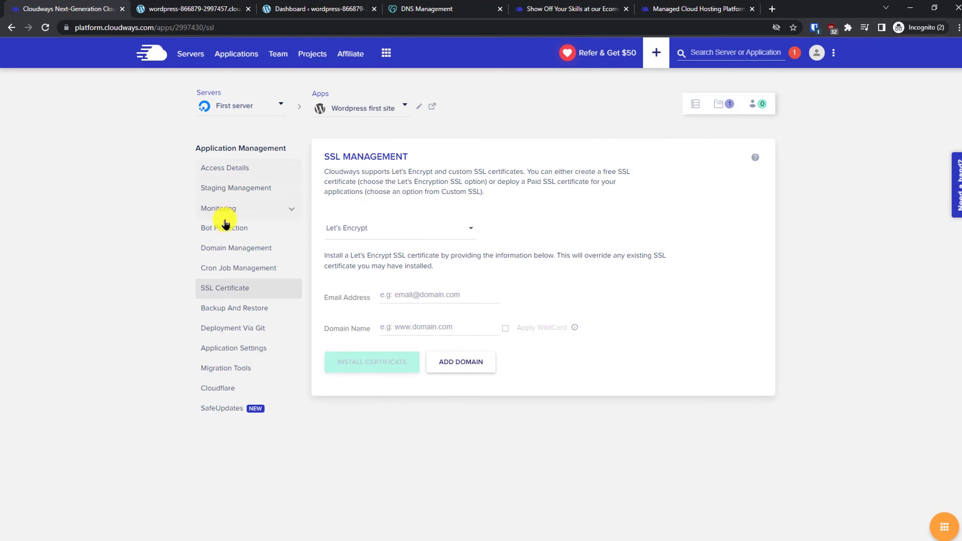
pyautogui.click(228, 249)
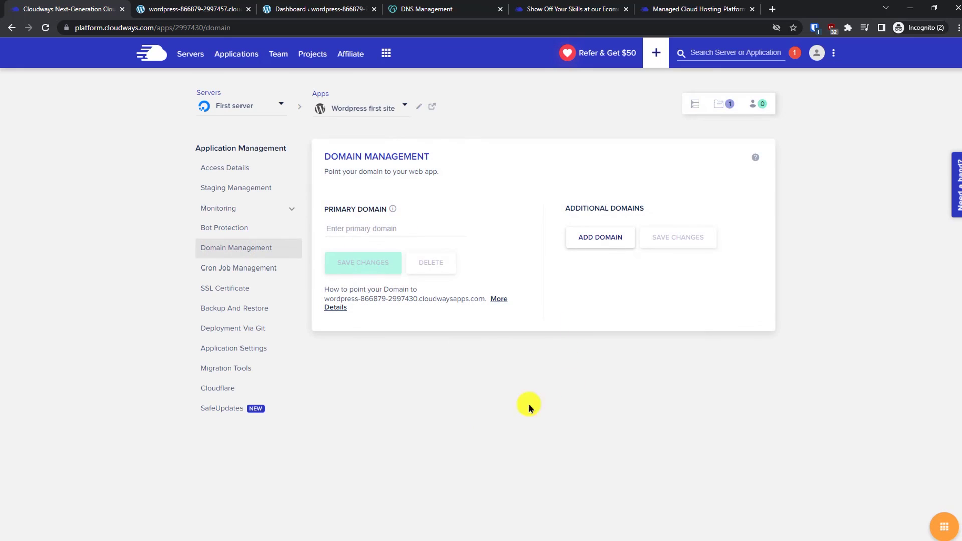